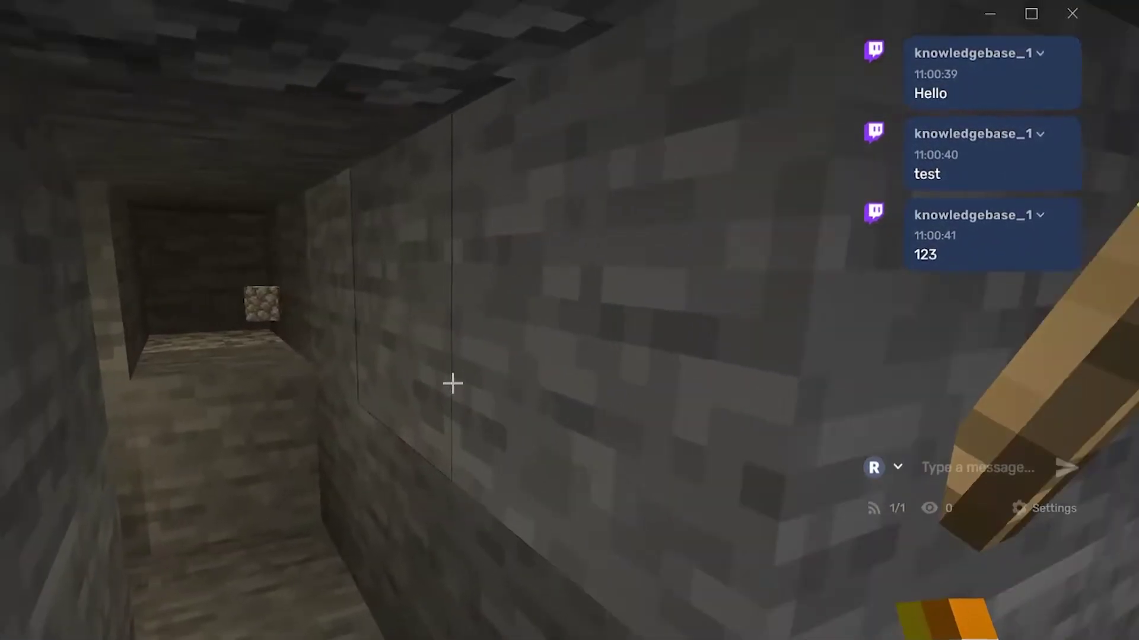
Walk along the Minecraft mine tunnel while the Twitch chat overlay stays visible.
key("w")
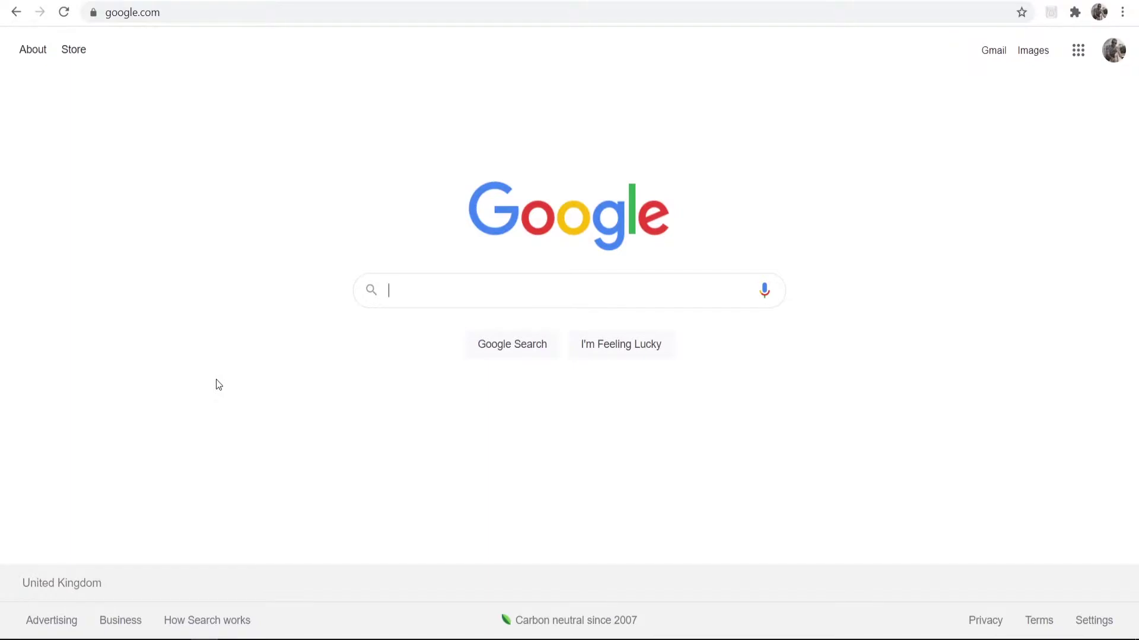
Search Google for 'restream' and open the official restream.io result.
type("restre")
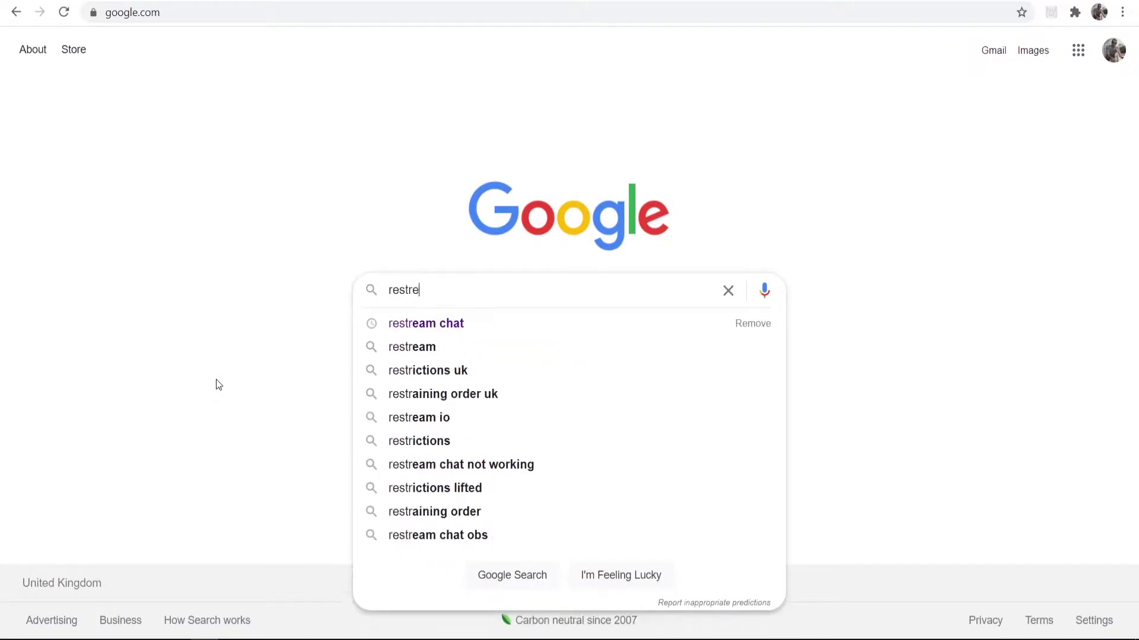
type("am")
key("Return")
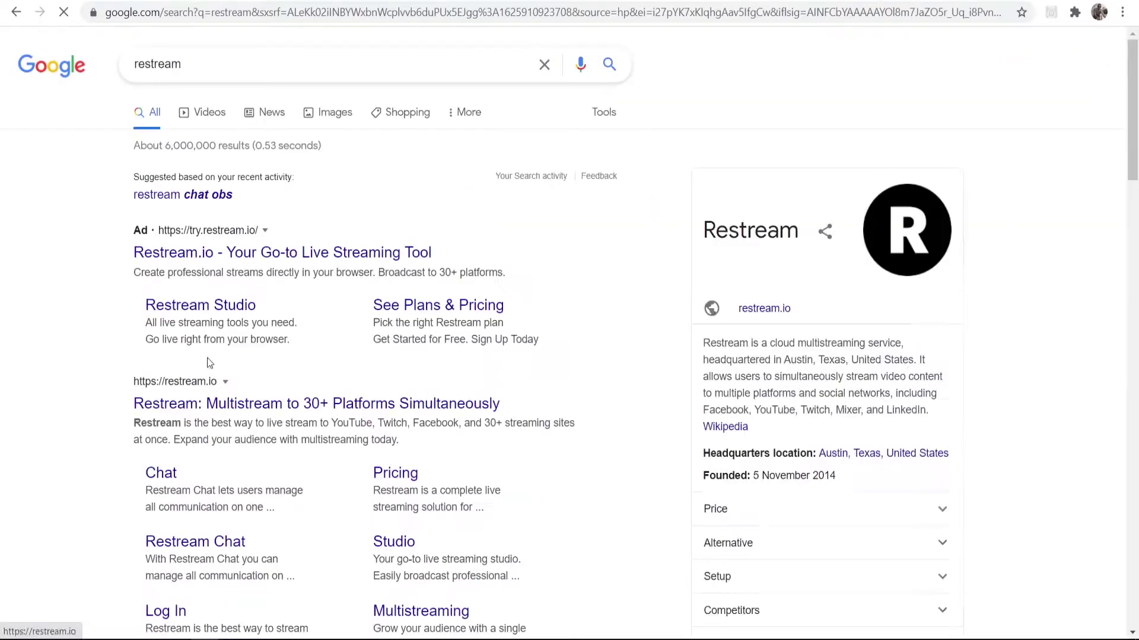
left_click(202, 415)
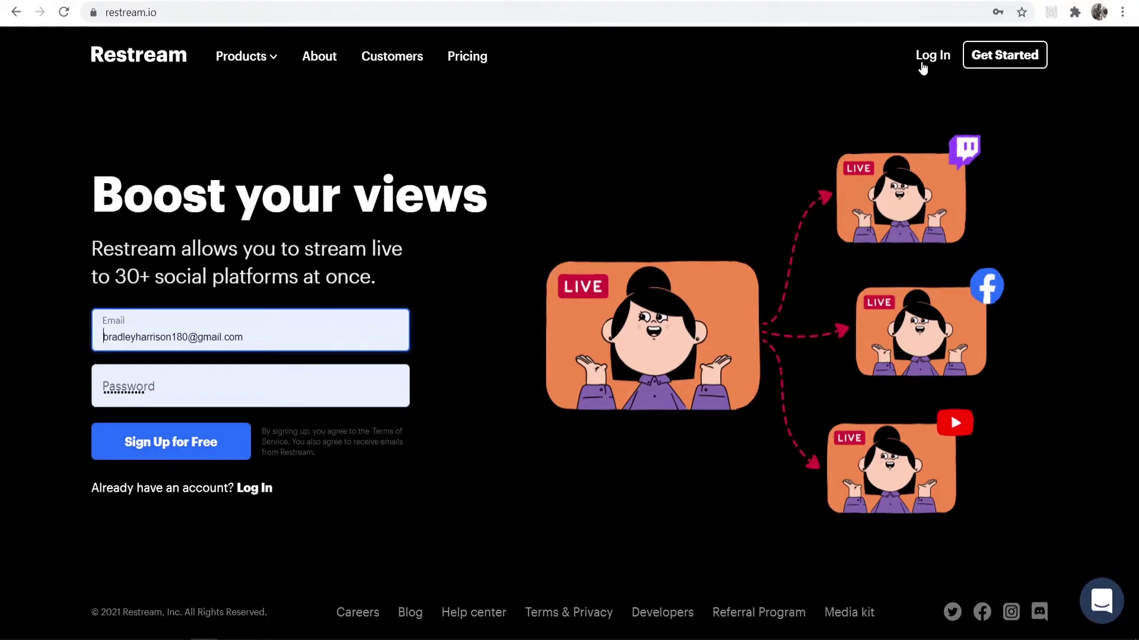
Log in to Restream from the site header using the pre-filled credentials.
left_click(928, 56)
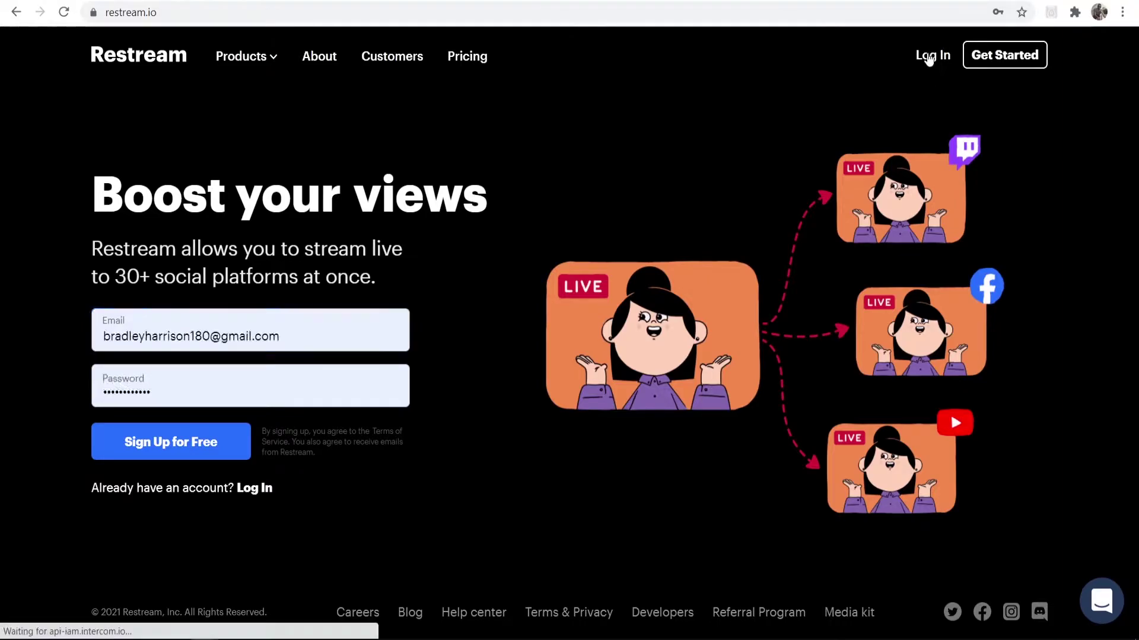
left_click(185, 359)
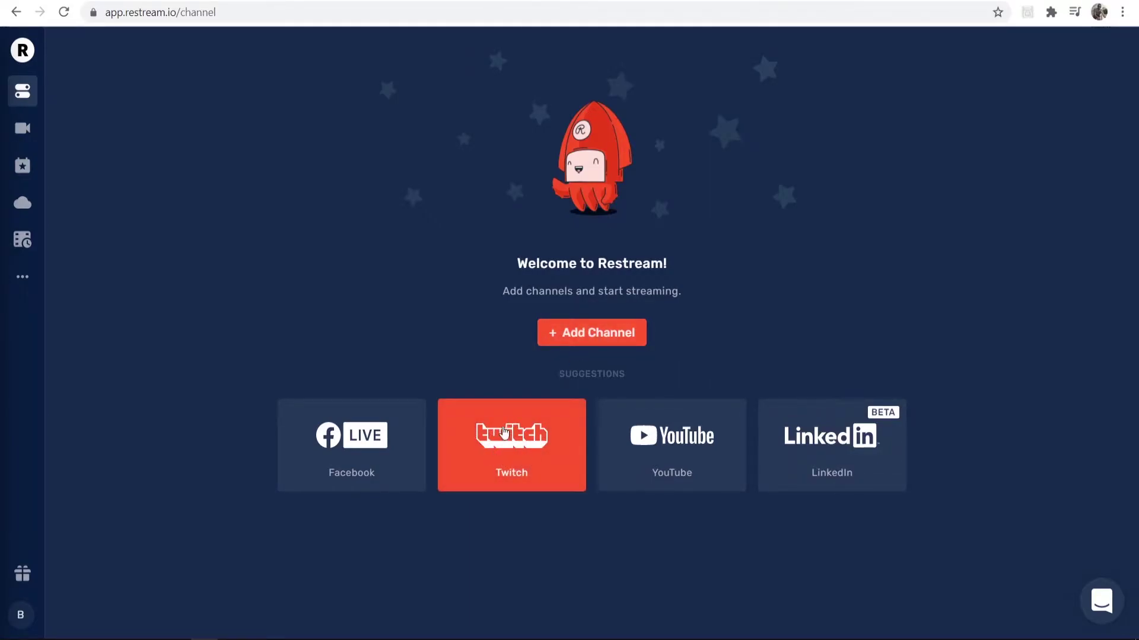
Pick the Twitch tile, connect the Twitch account and authorize Restream's access.
left_click(508, 449)
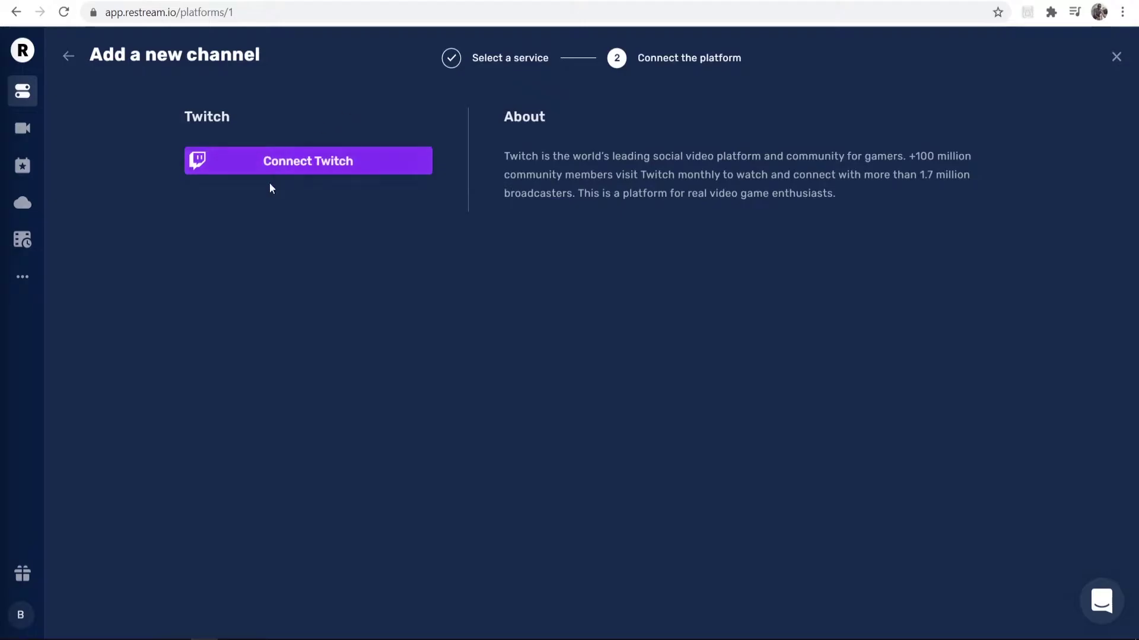
left_click(249, 174)
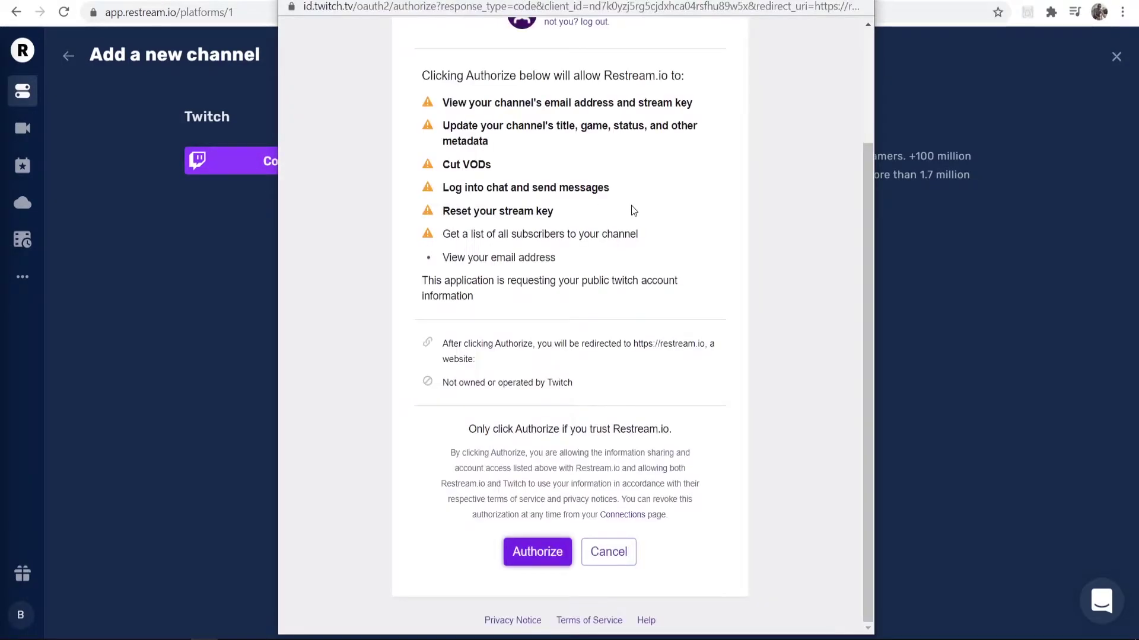
scroll(599, 269, "down", 5)
scroll(584, 154, "up", 5)
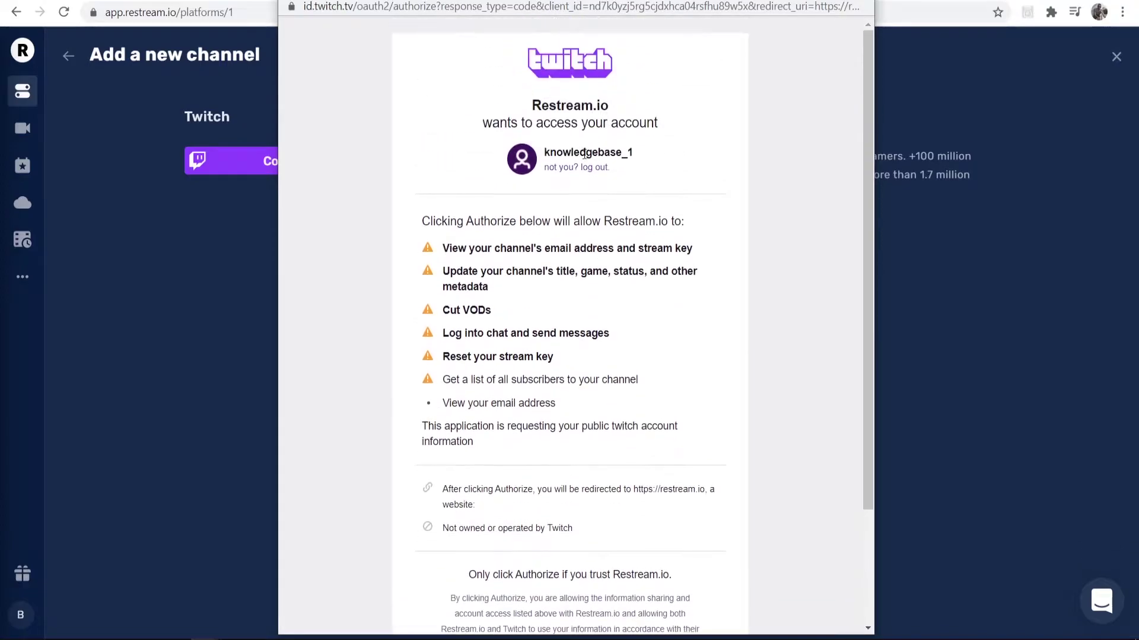
left_click_drag(634, 155, 545, 153)
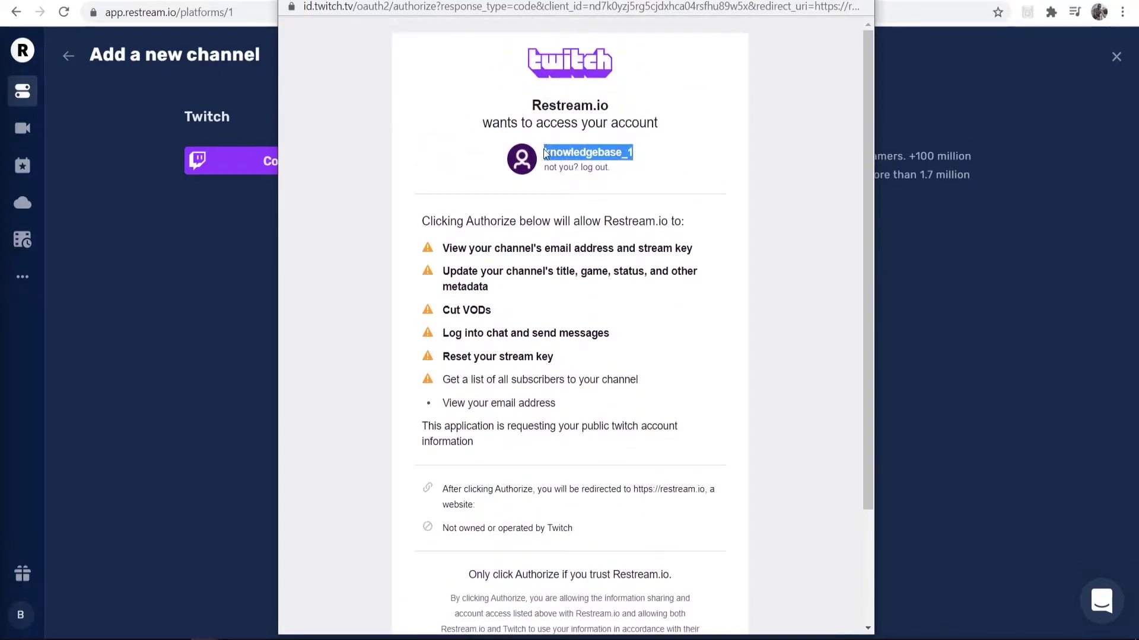
left_click(622, 144)
scroll(556, 178, "down", 3)
left_click(521, 550)
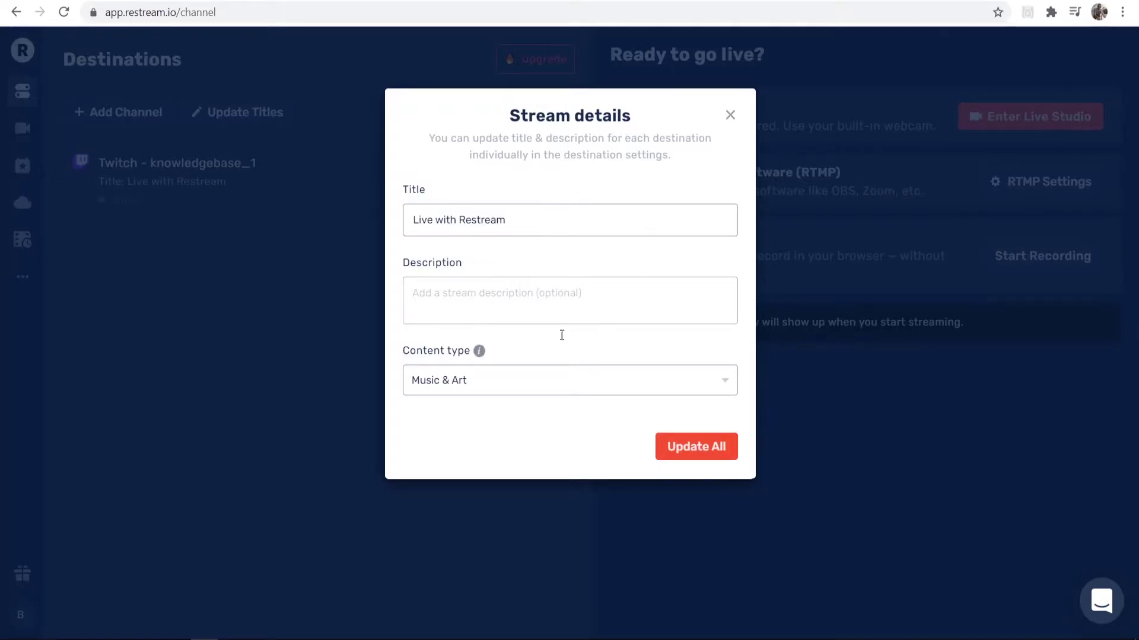
Replace the stream title in Stream details with 'Live'.
left_click(503, 219)
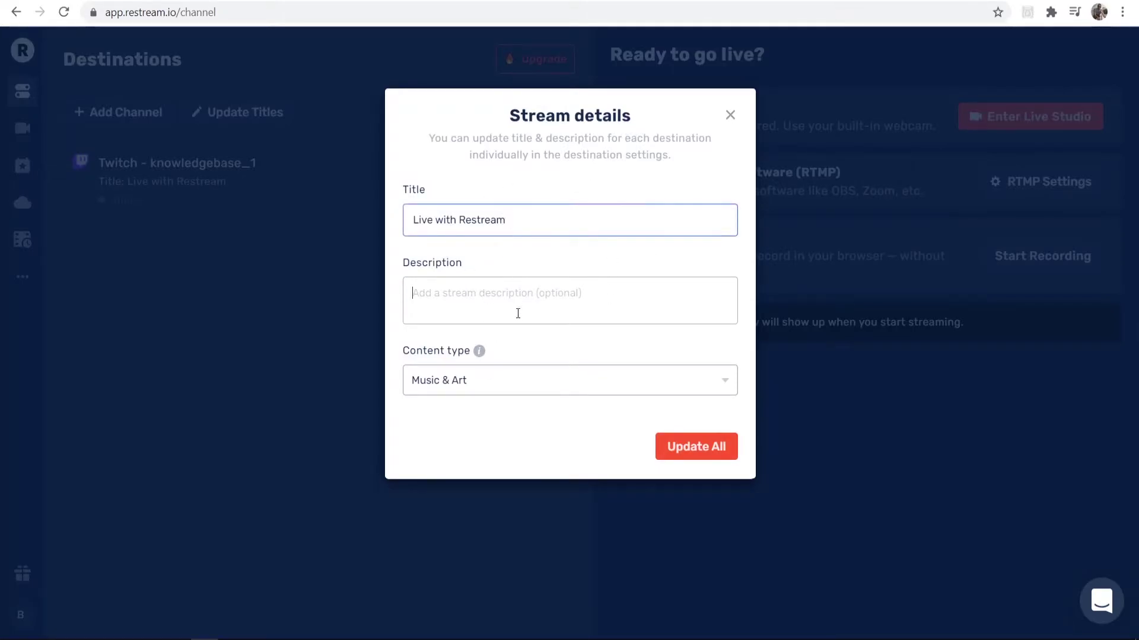
type("q")
key("BackSpace")
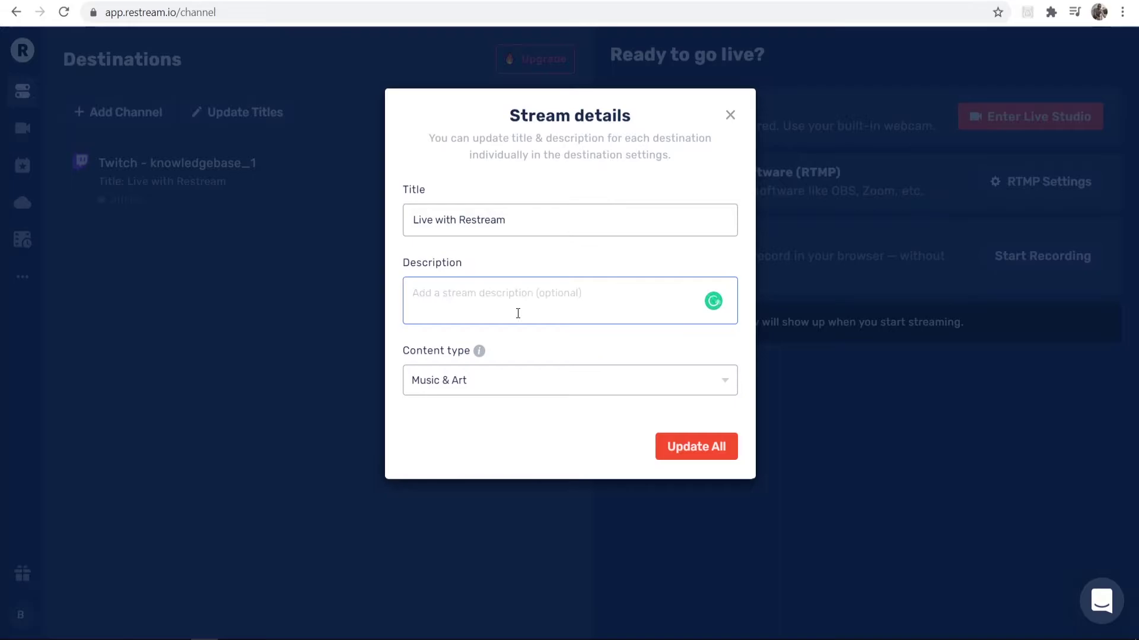
type("Lo")
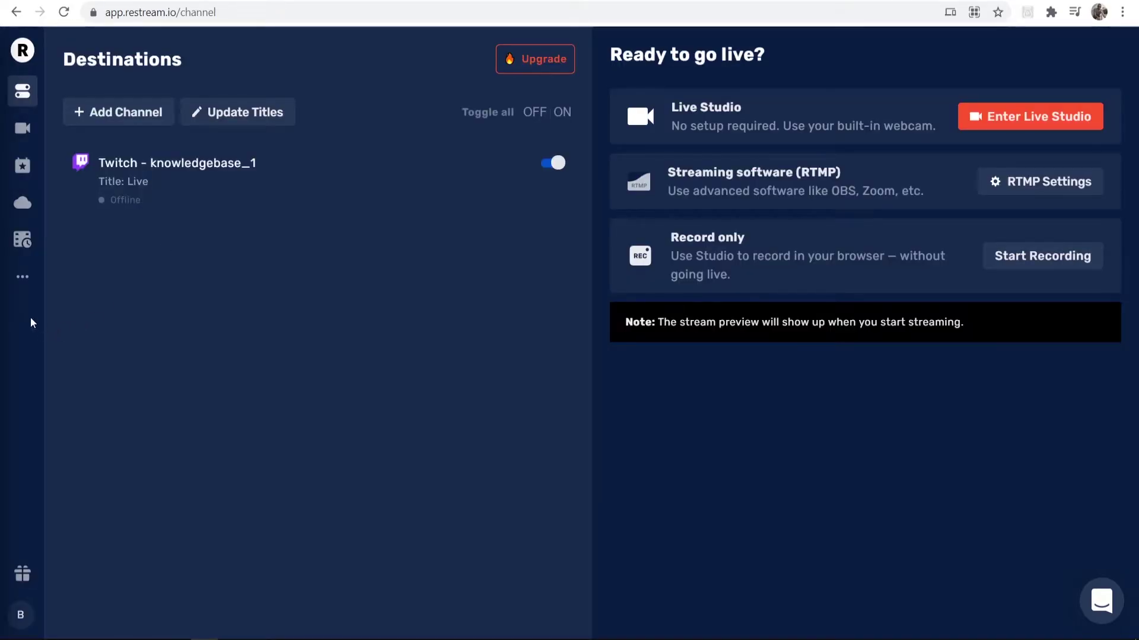
Open the Chat app page from the expanded sidebar menu and run the downloaded Windows installer.
left_click(22, 284)
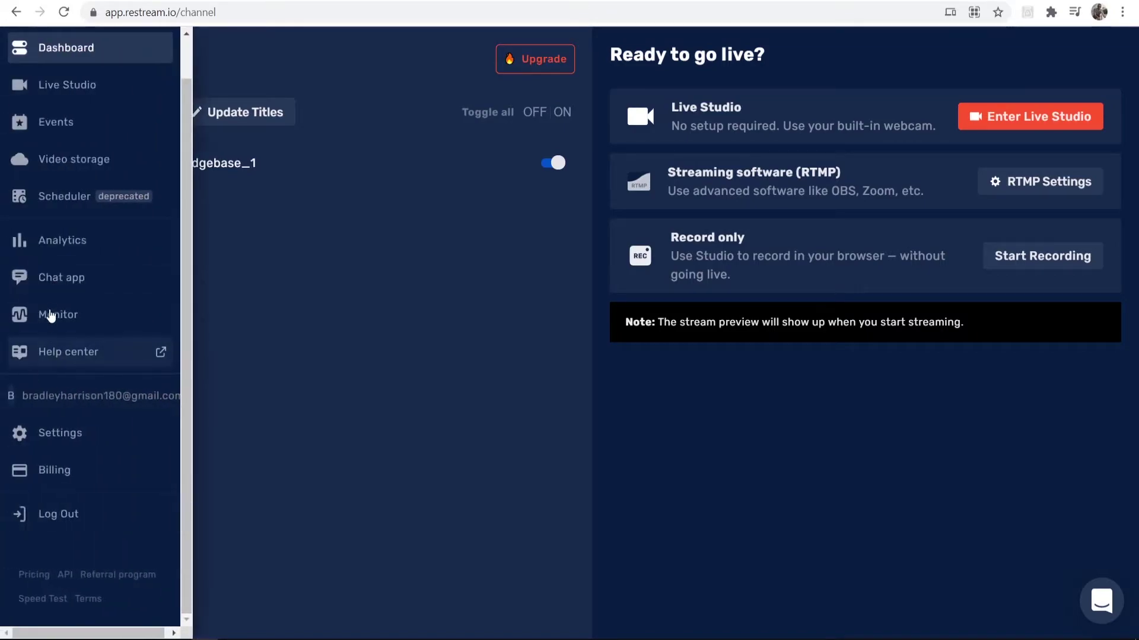
left_click(51, 280)
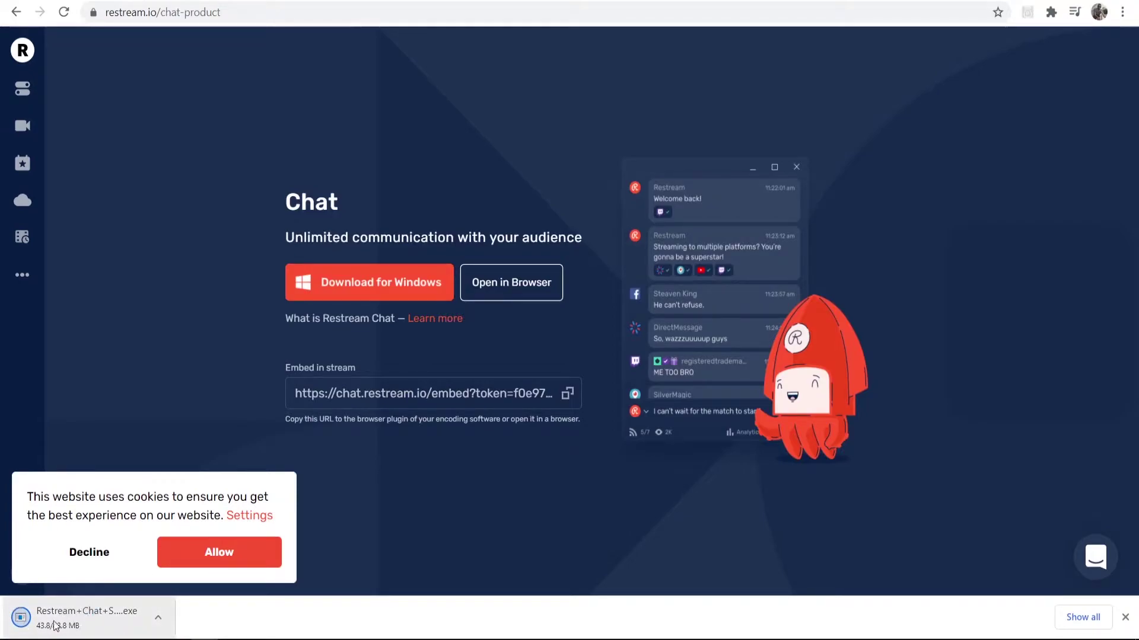
left_click(86, 634)
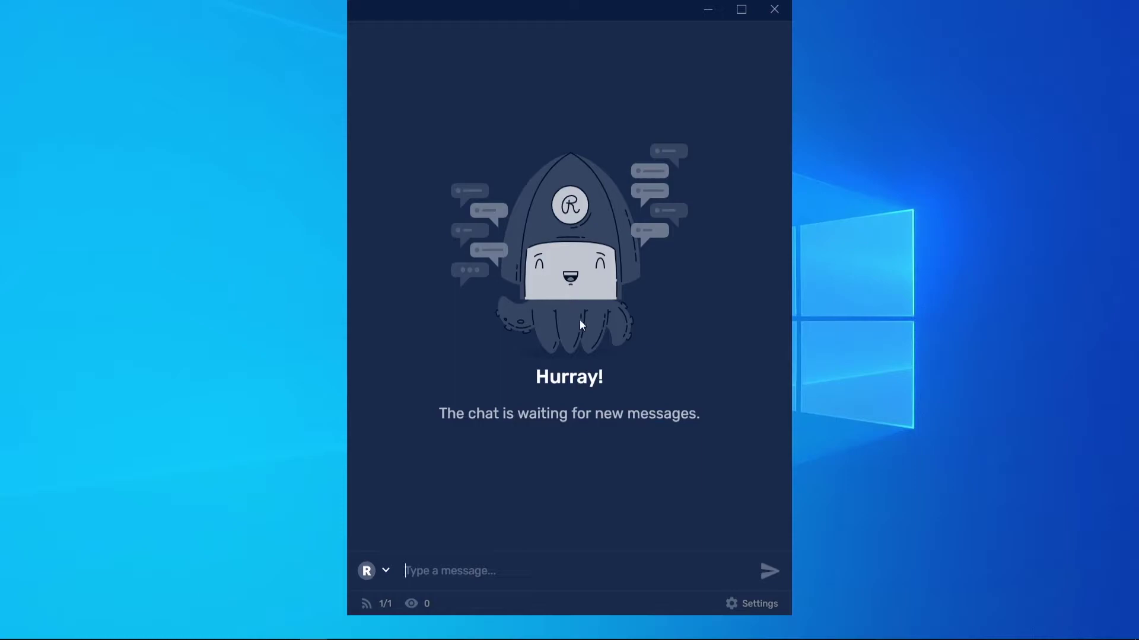
Shrink the logged-in Restream Chat window to a smaller size.
left_click_drag(348, 614, 252, 584)
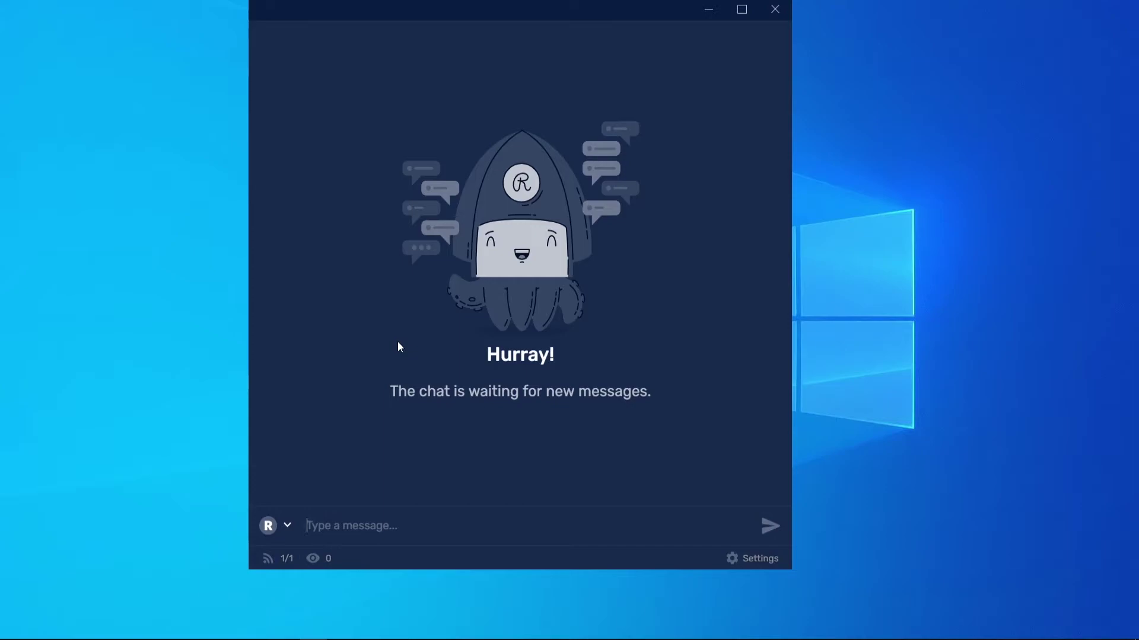
Bring Chrome forward and open your own Twitch channel's stream chat.
mouse_move(206, 634)
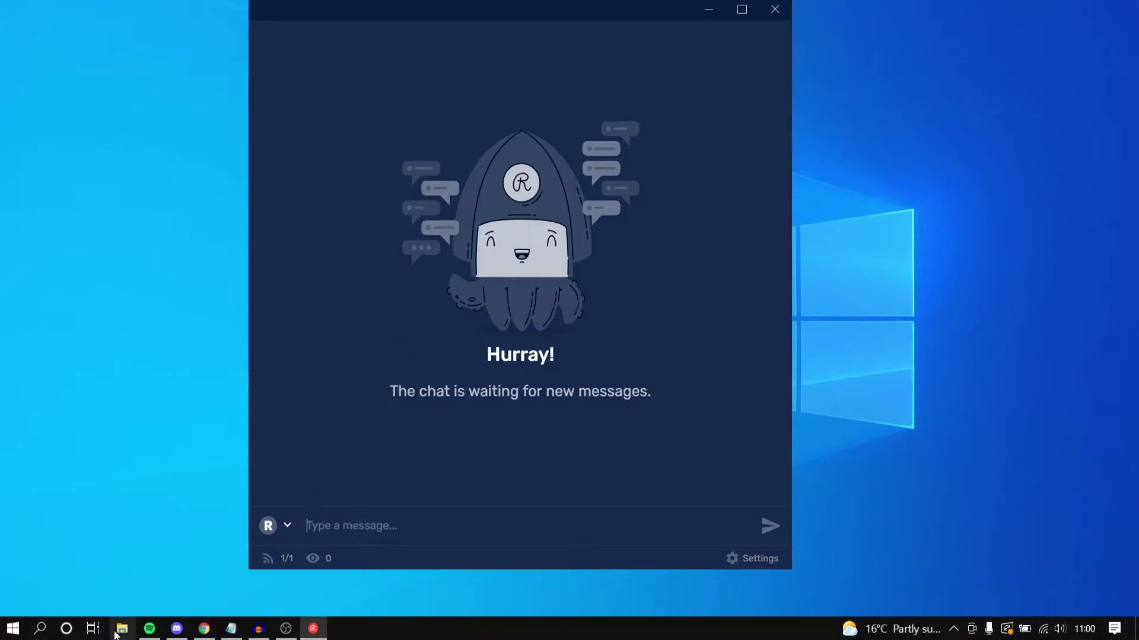
left_click(206, 634)
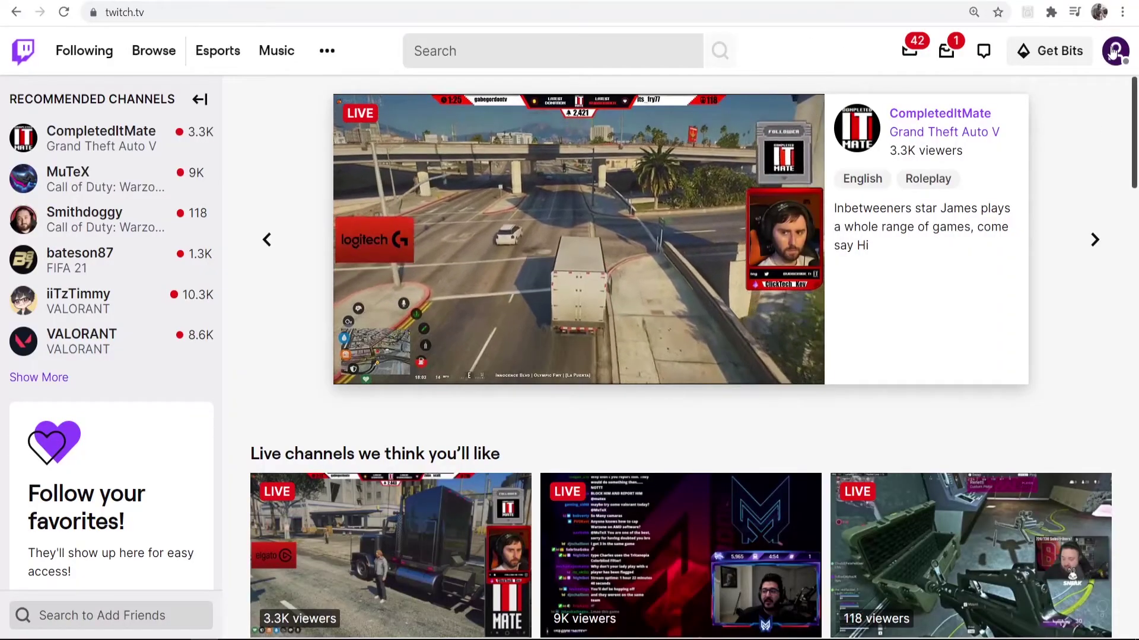
left_click(1115, 51)
left_click(982, 190)
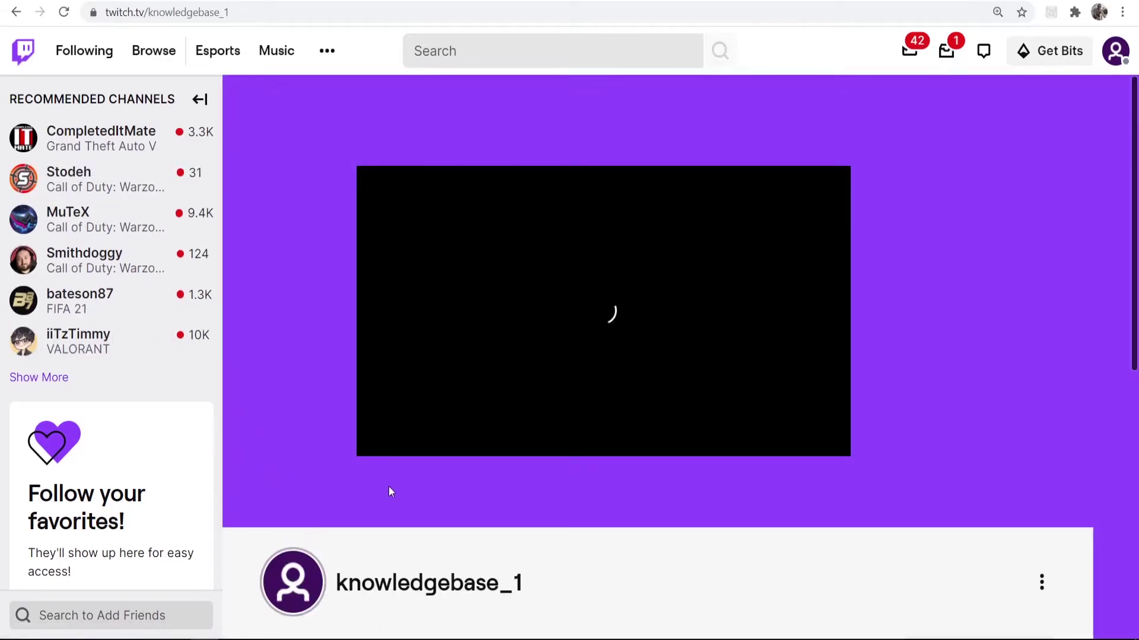
scroll(520, 483, "down", 5)
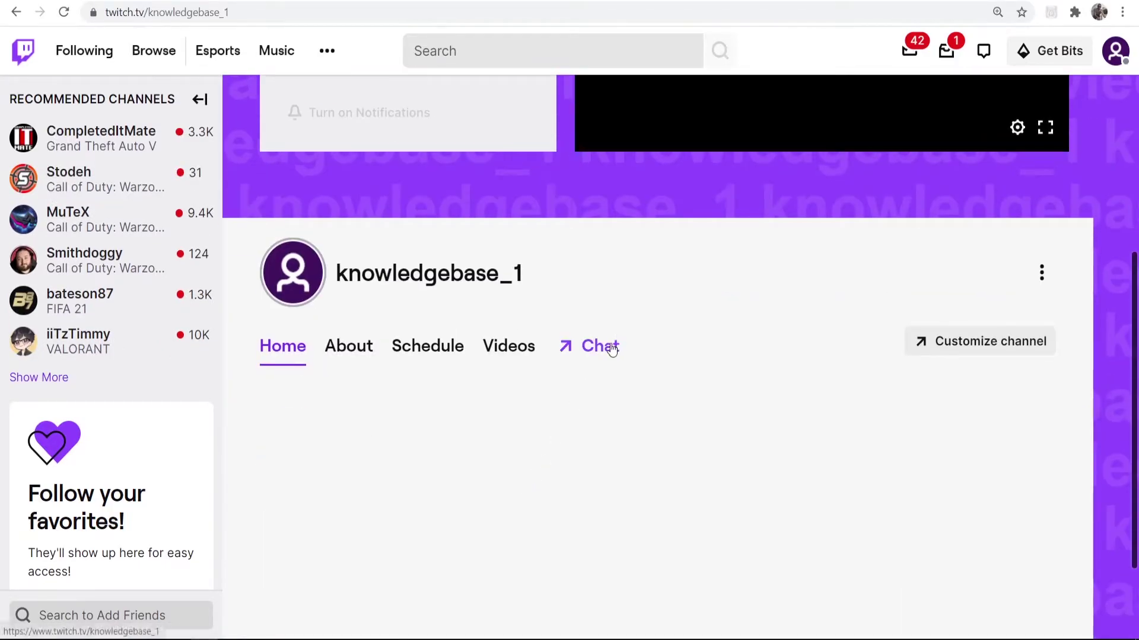
left_click(612, 349)
Send the messages 'Hello', 'test' and '123' in the Twitch stream chat.
left_click(991, 567)
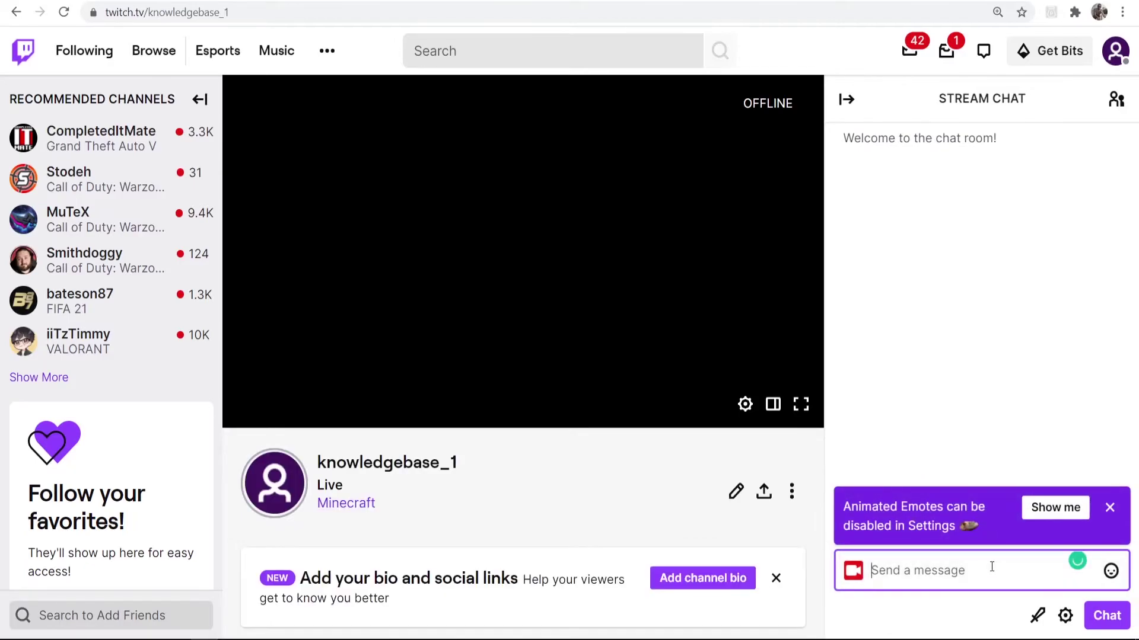
type("Hello")
key("Return")
type("test")
key("Return")
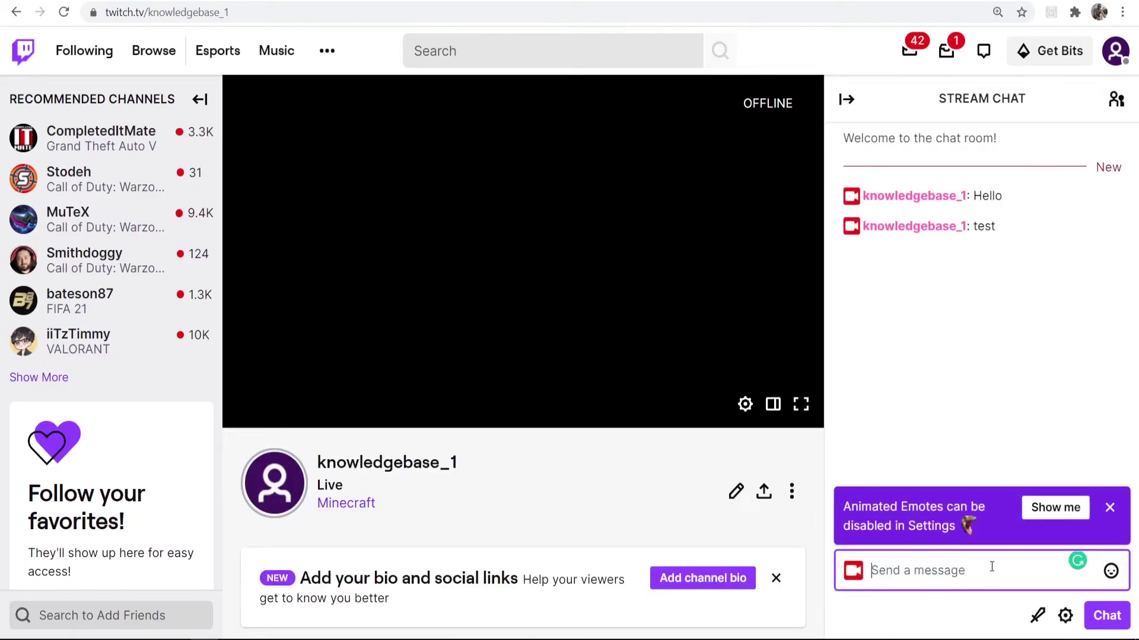
type("123")
key("Return")
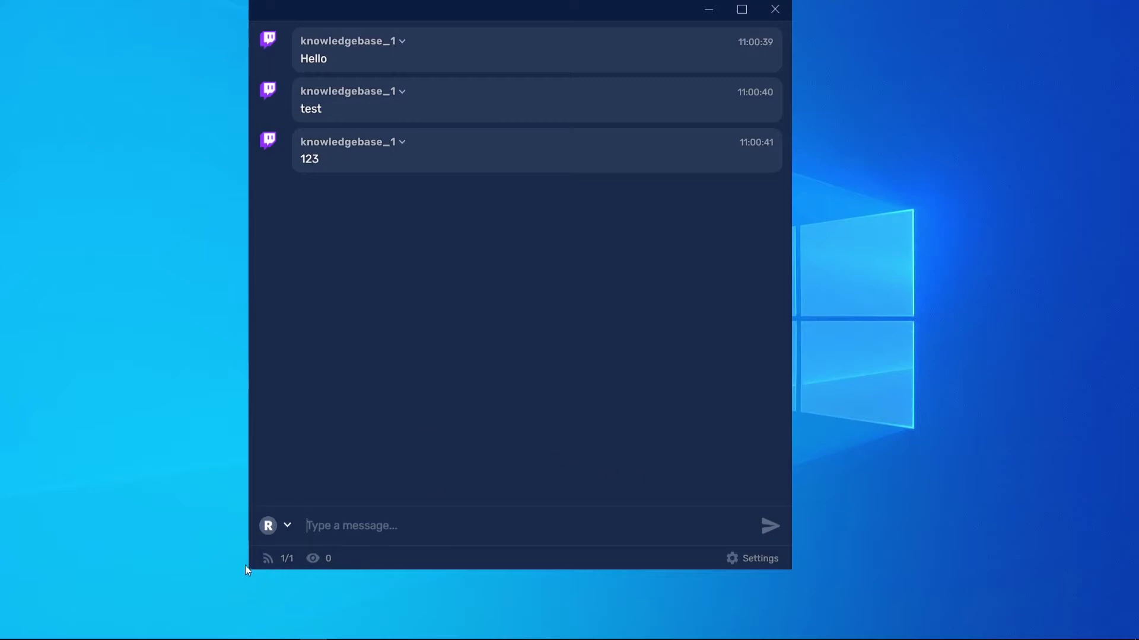
Shrink the Restream Chat window, move it to the screen's right side, and trim it further.
left_click_drag(248, 569, 587, 413)
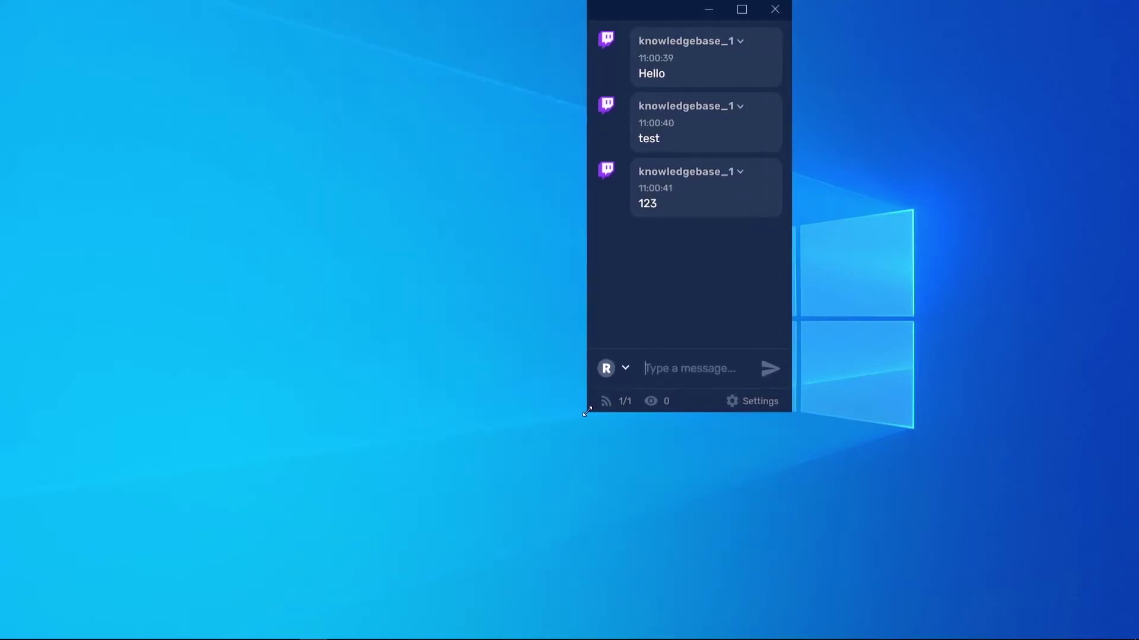
left_click_drag(632, 16, 925, 21)
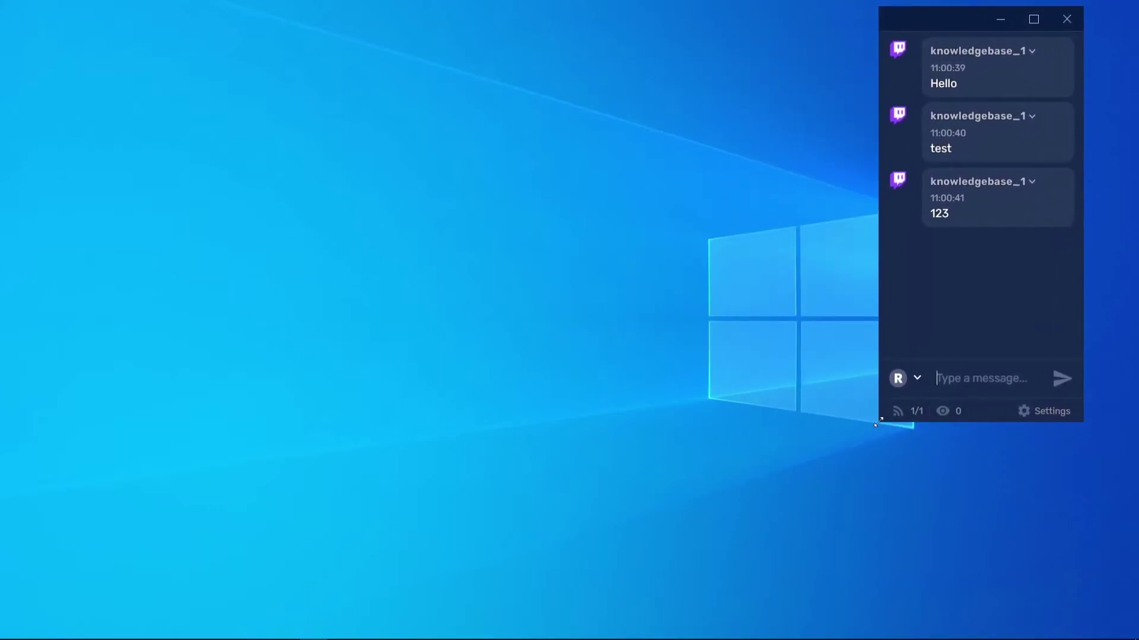
left_click_drag(877, 423, 887, 399)
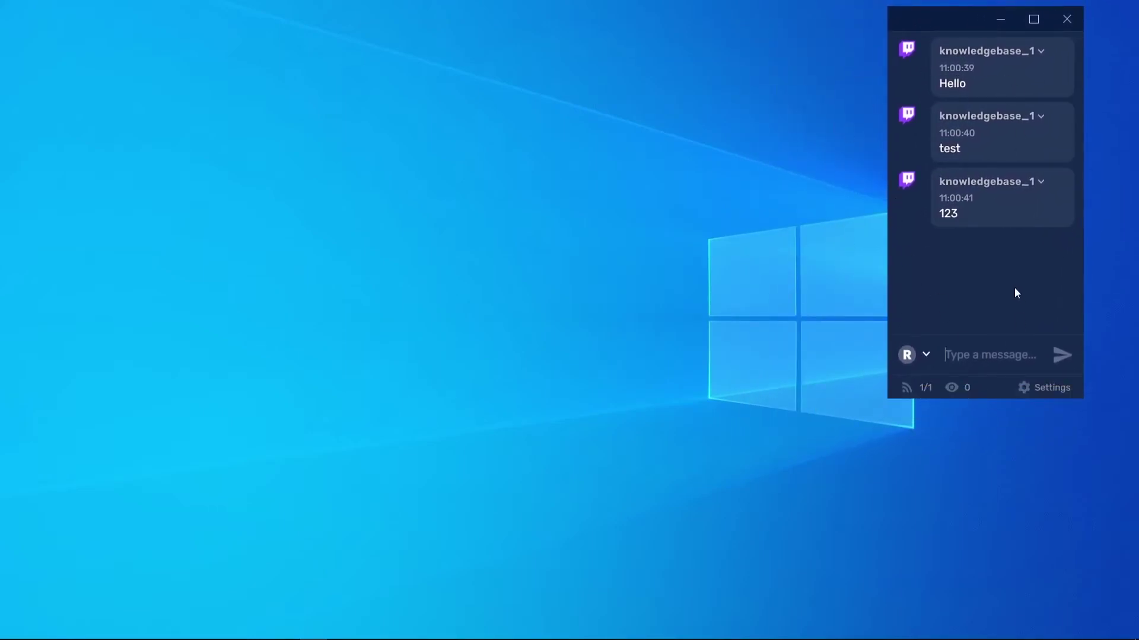
Open Restream Chat's Appearance settings and move that window left to uncover the chat.
left_click(1039, 388)
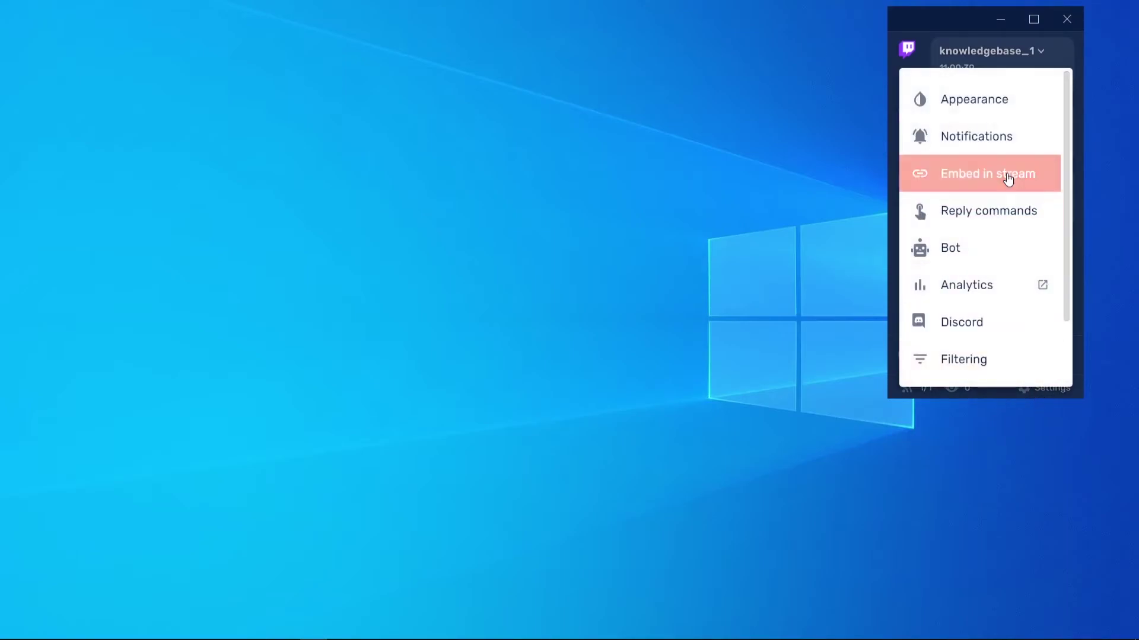
left_click(982, 101)
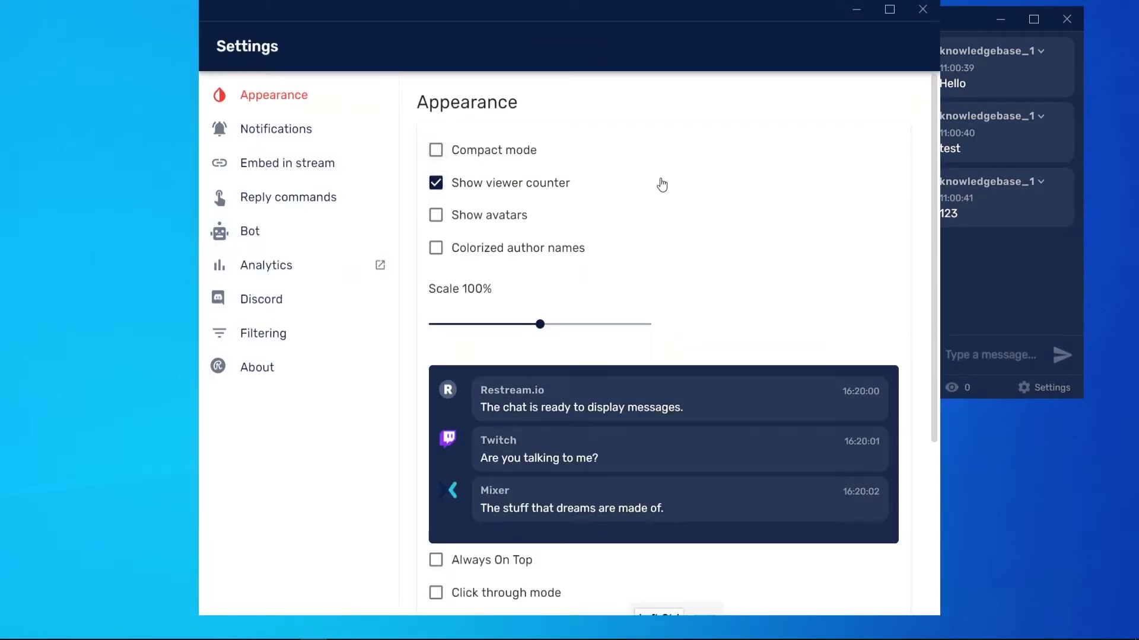
left_click_drag(464, 37, 303, 11)
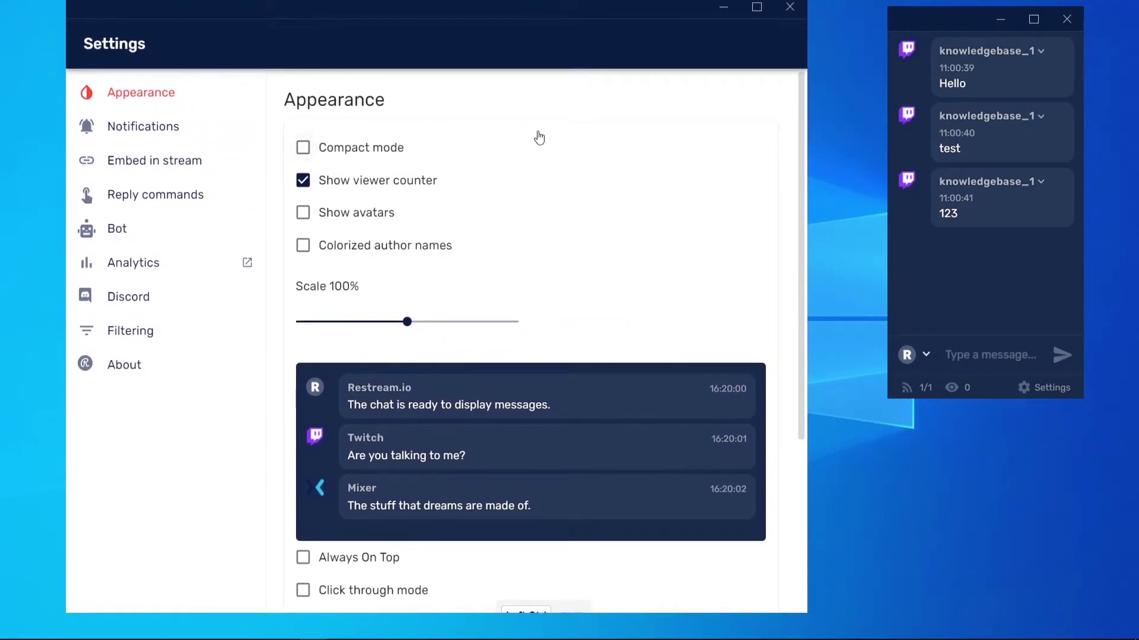
Toggle Compact mode, Show avatars and Colorized author names on and off, then try Scale sizes.
left_click(298, 156)
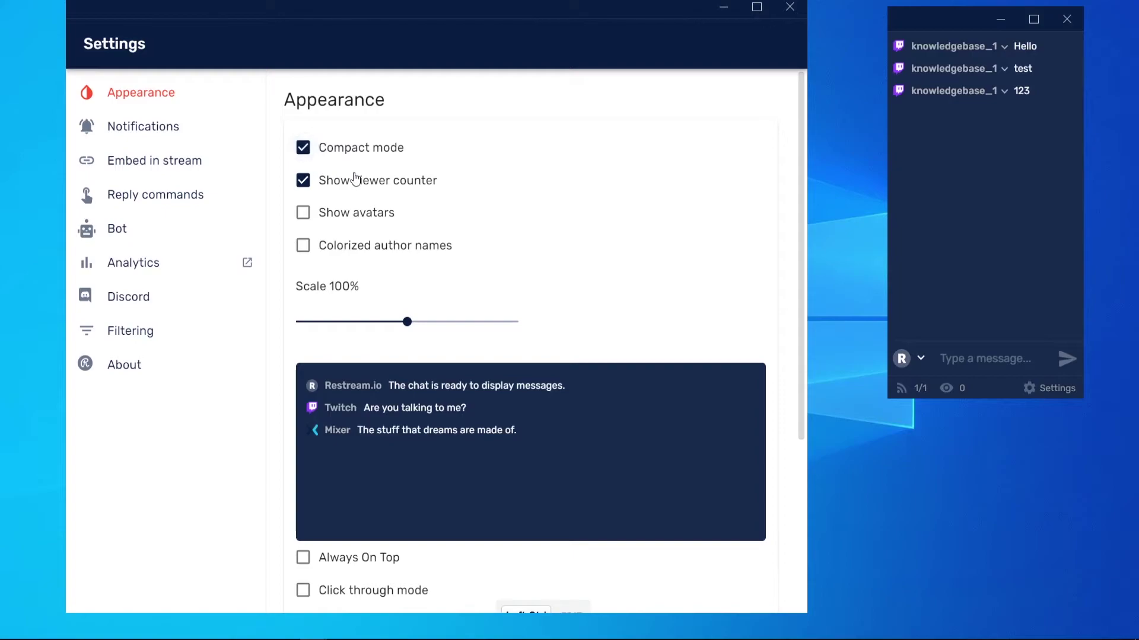
left_click(338, 159)
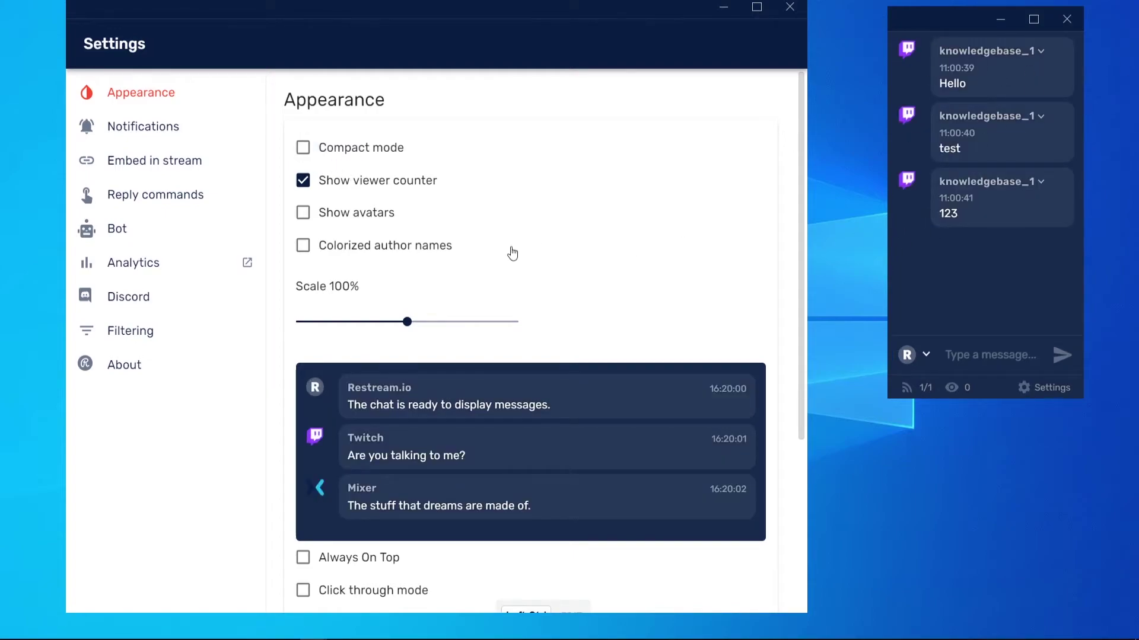
left_click(303, 214)
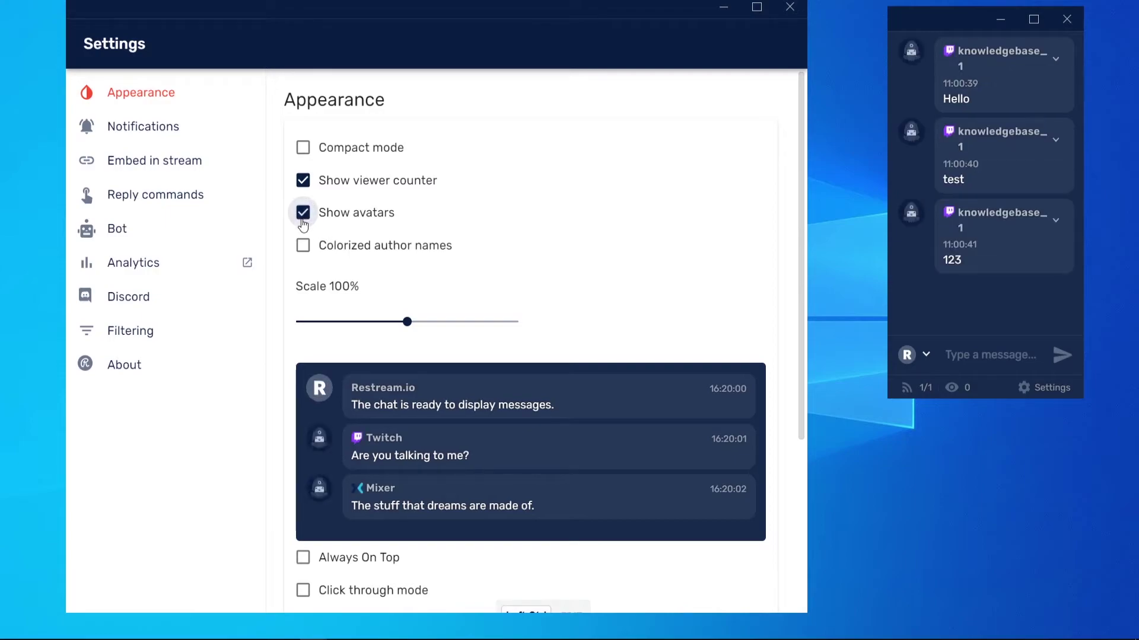
left_click(302, 218)
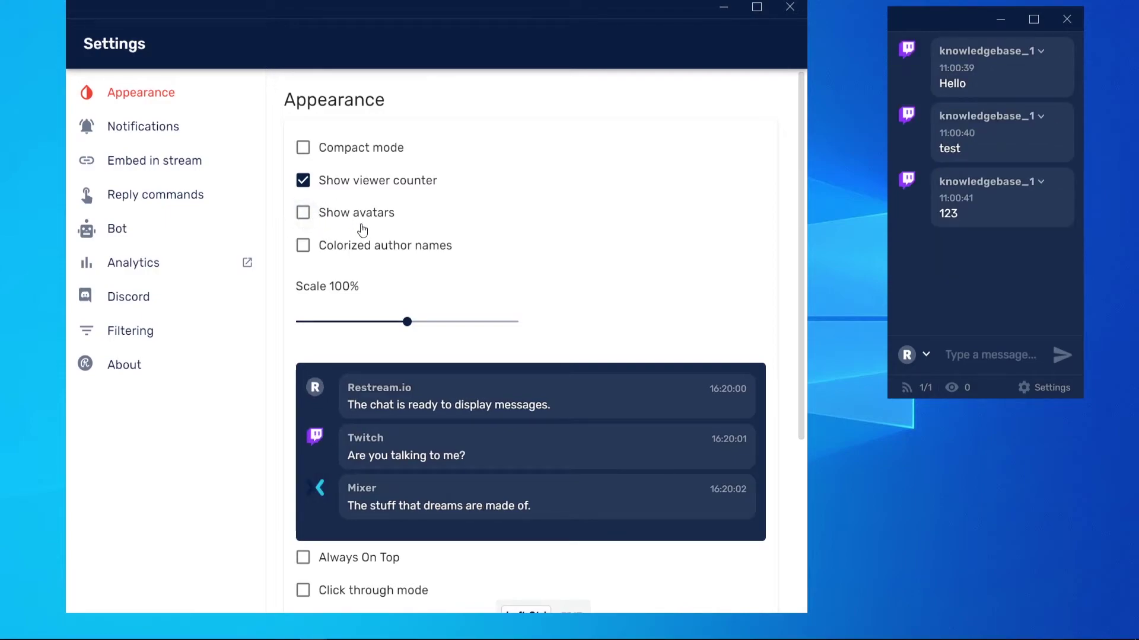
left_click(304, 250)
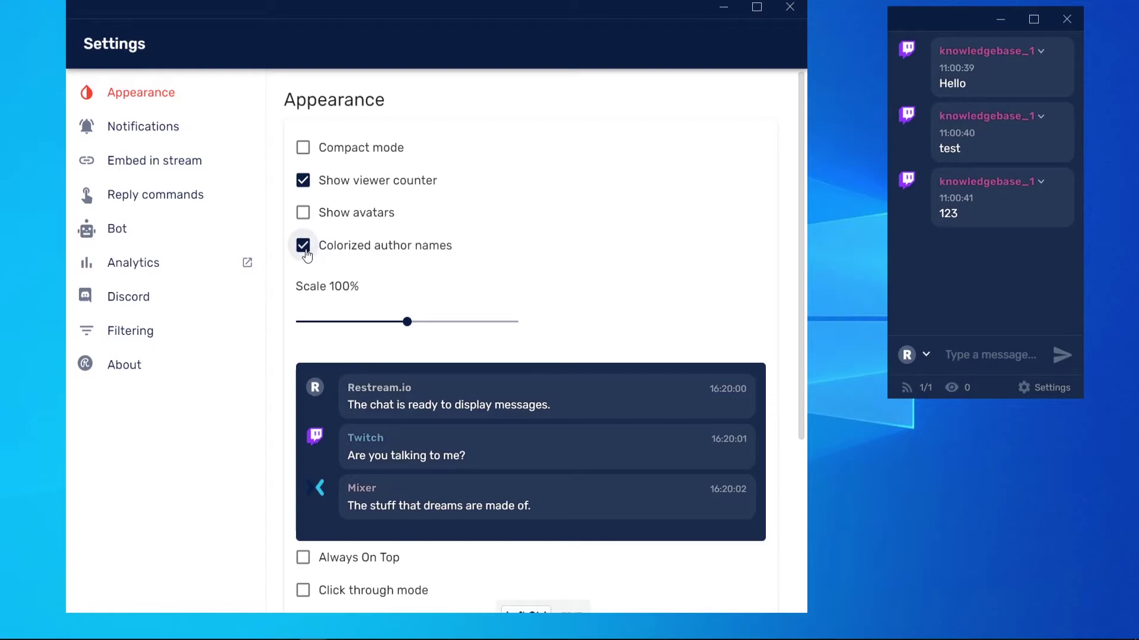
left_click(304, 249)
mouse_move(408, 334)
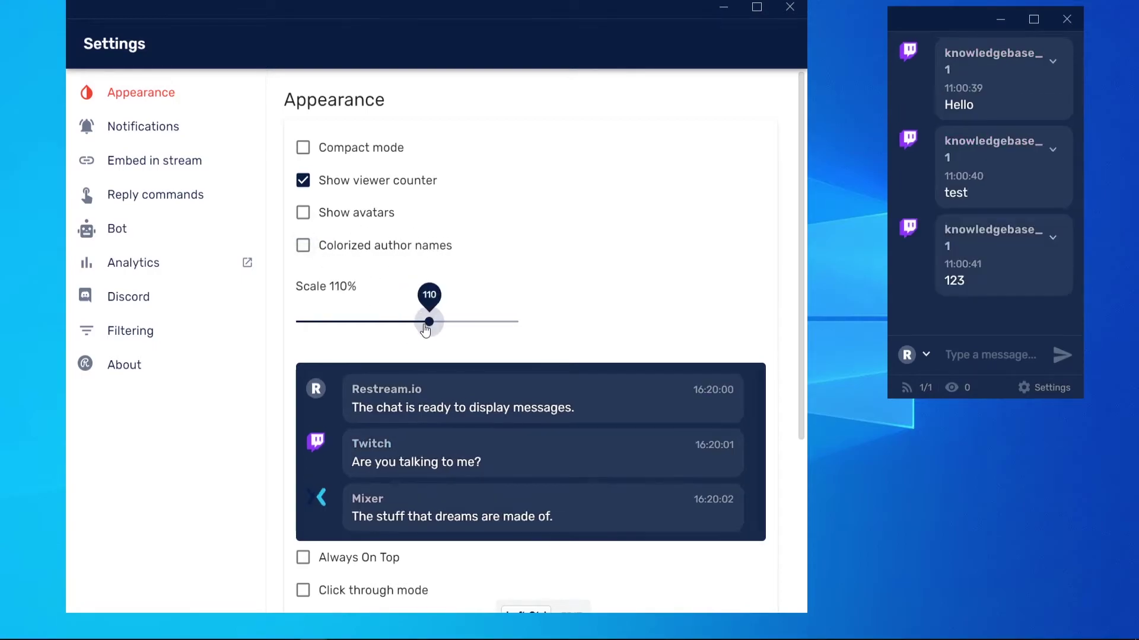
mouse_move(425, 330)
left_mouse_down()
mouse_move(382, 324)
mouse_move(436, 325)
mouse_move(405, 322)
left_mouse_up()
Turn on Always On Top for the Restream chat window.
scroll(403, 320, "down", 2)
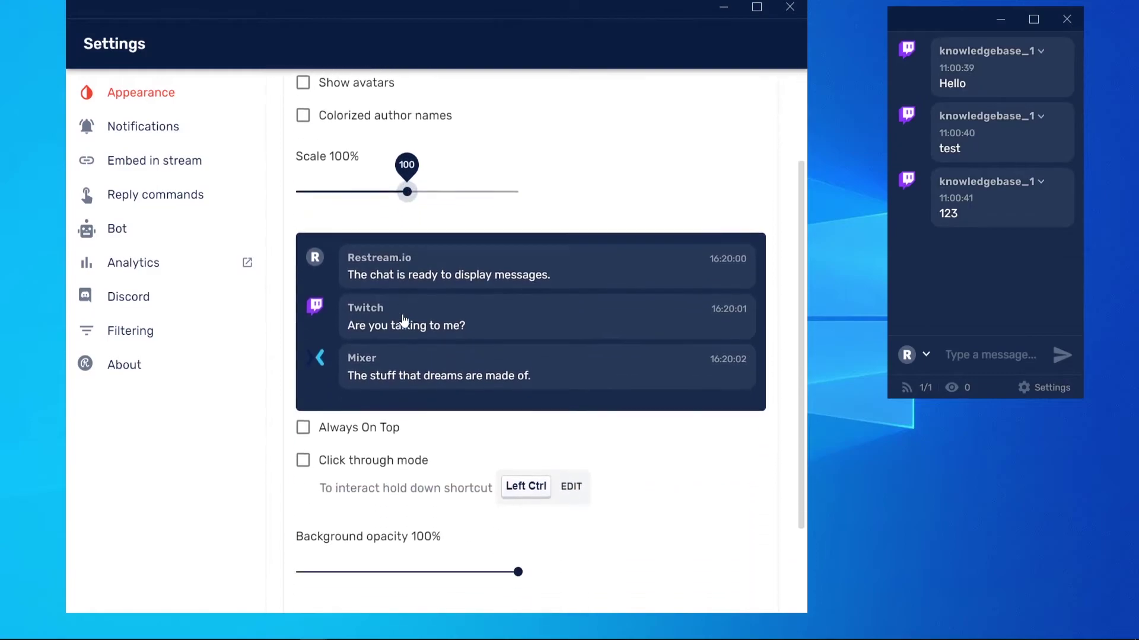
scroll(403, 320, "down", 2)
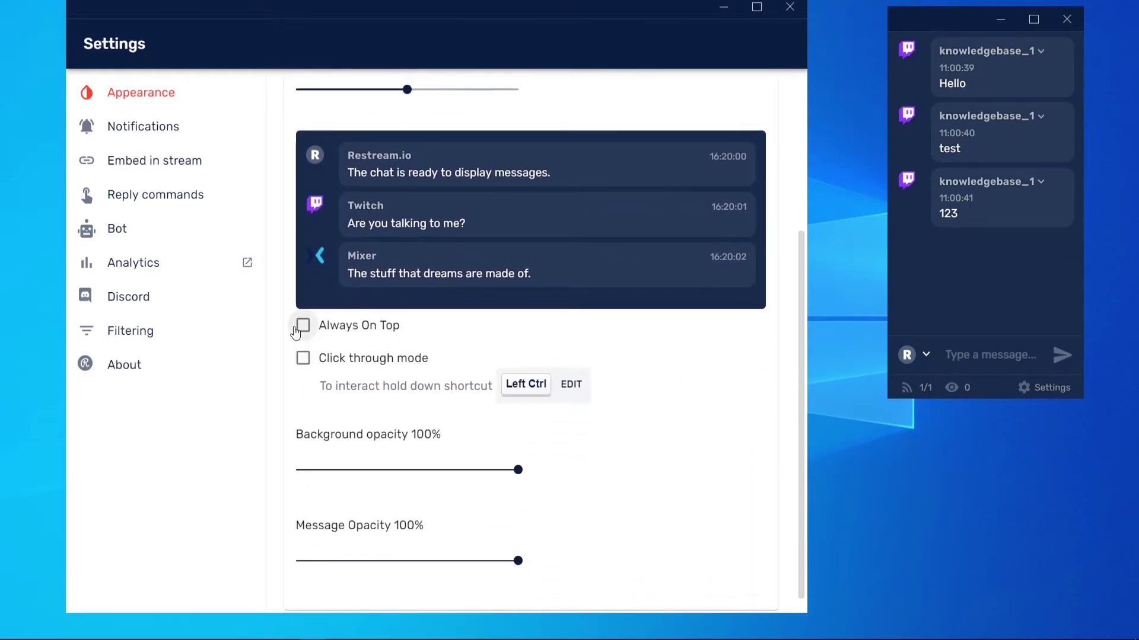
left_click(300, 329)
left_click(299, 335)
left_click(313, 329)
Set background opacity to 0% and message opacity to 100%, then close Settings.
left_click_drag(518, 469, 231, 474)
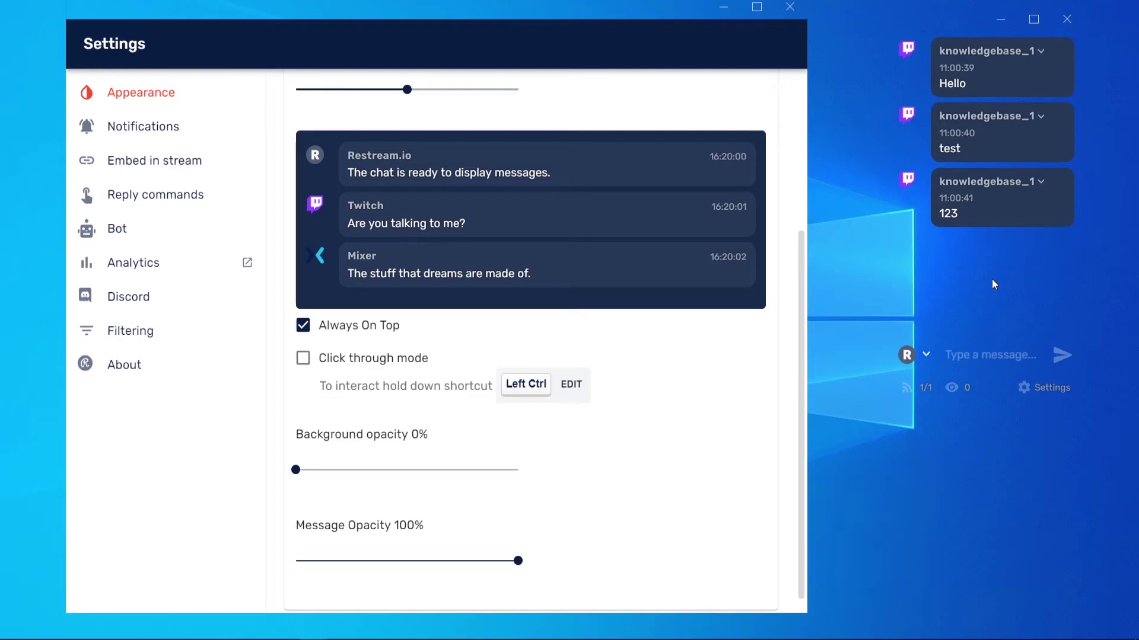
scroll(599, 440, "down", 1)
left_click_drag(518, 545, 395, 546)
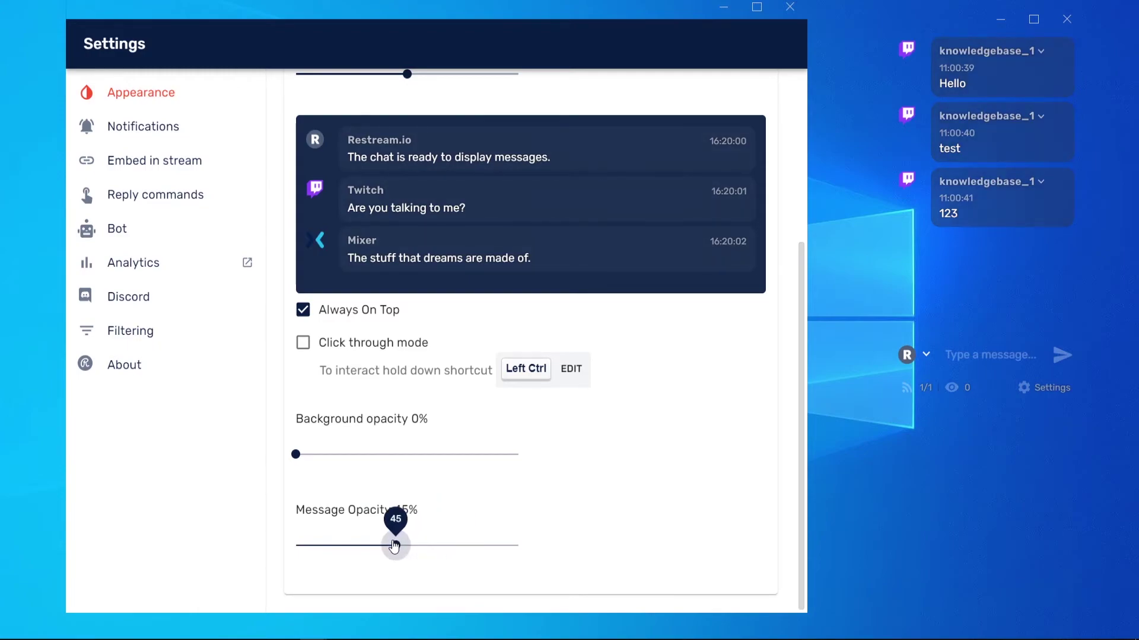
left_click_drag(394, 546, 651, 511)
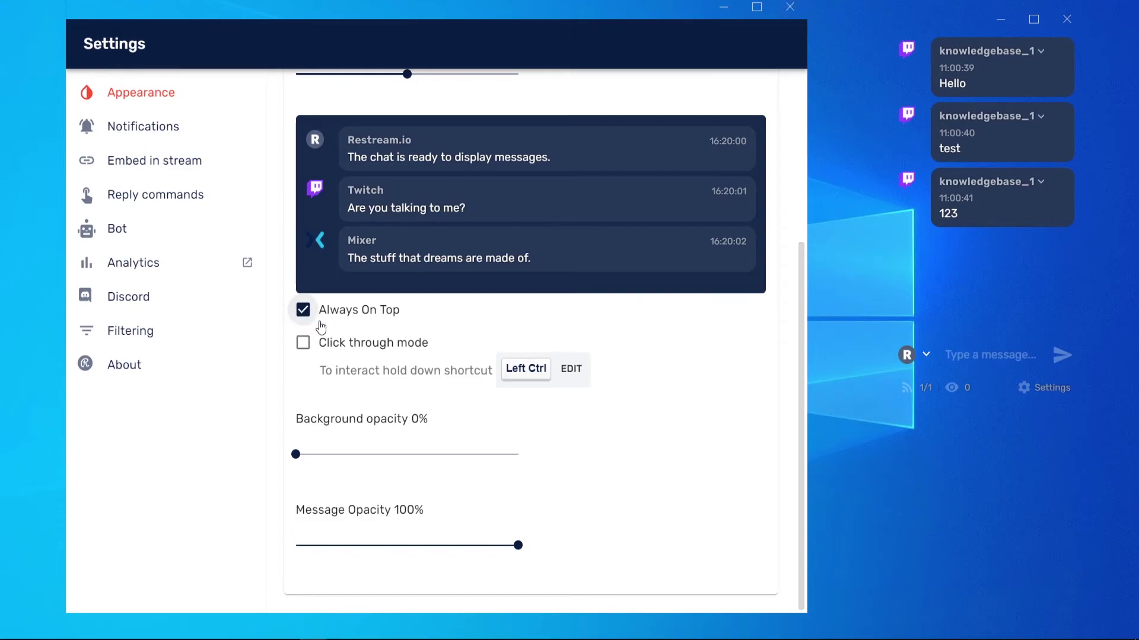
left_click(789, 6)
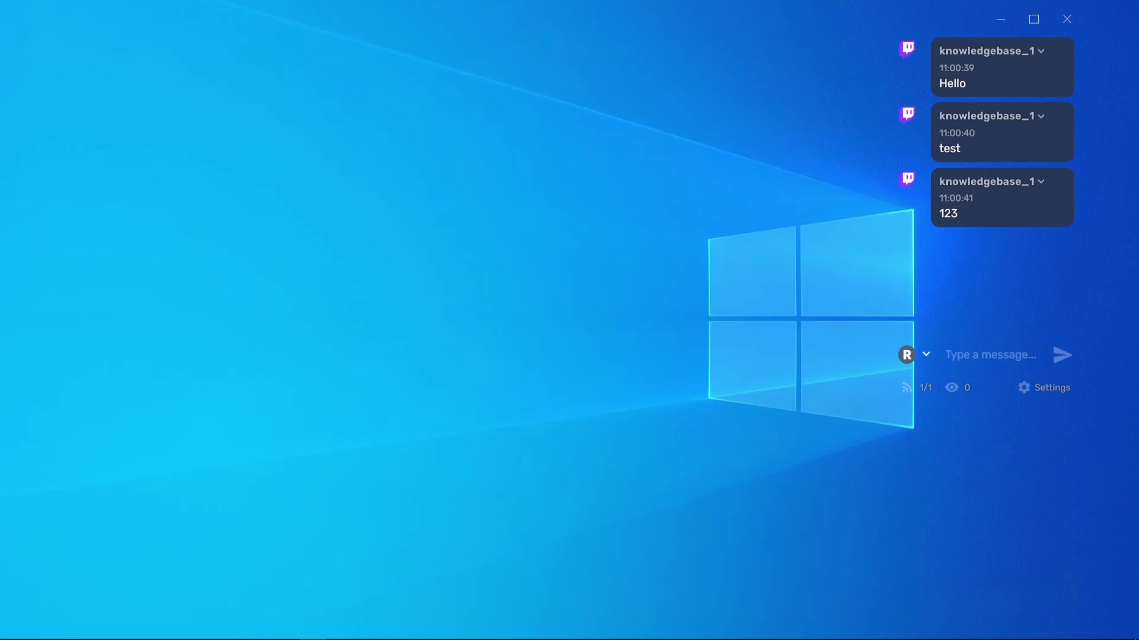
mouse_move(206, 635)
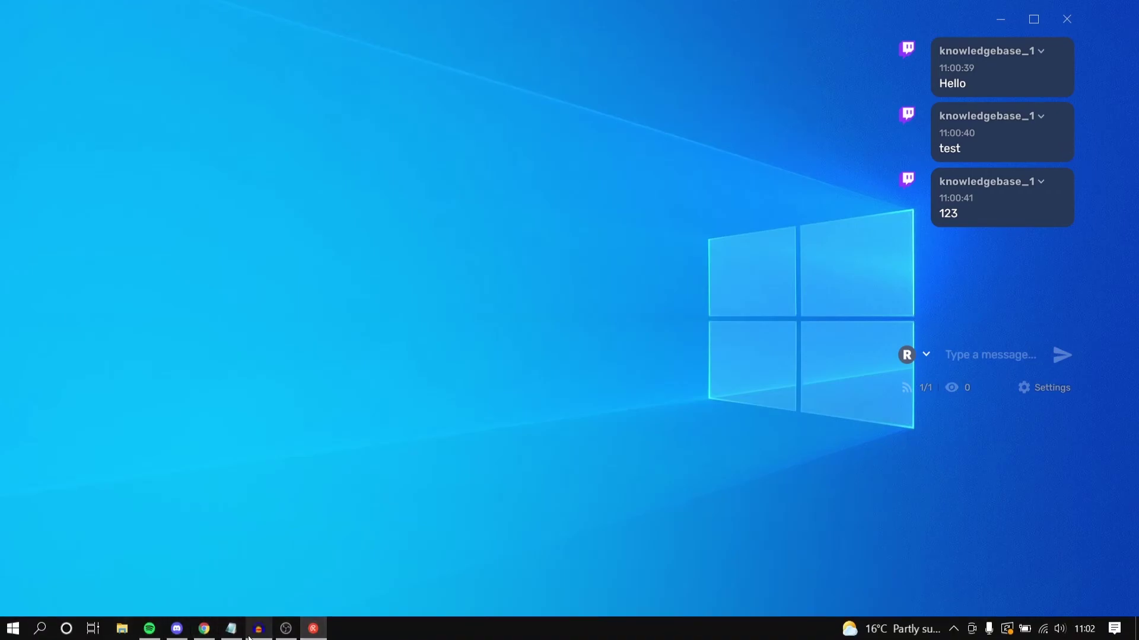
left_click(206, 635)
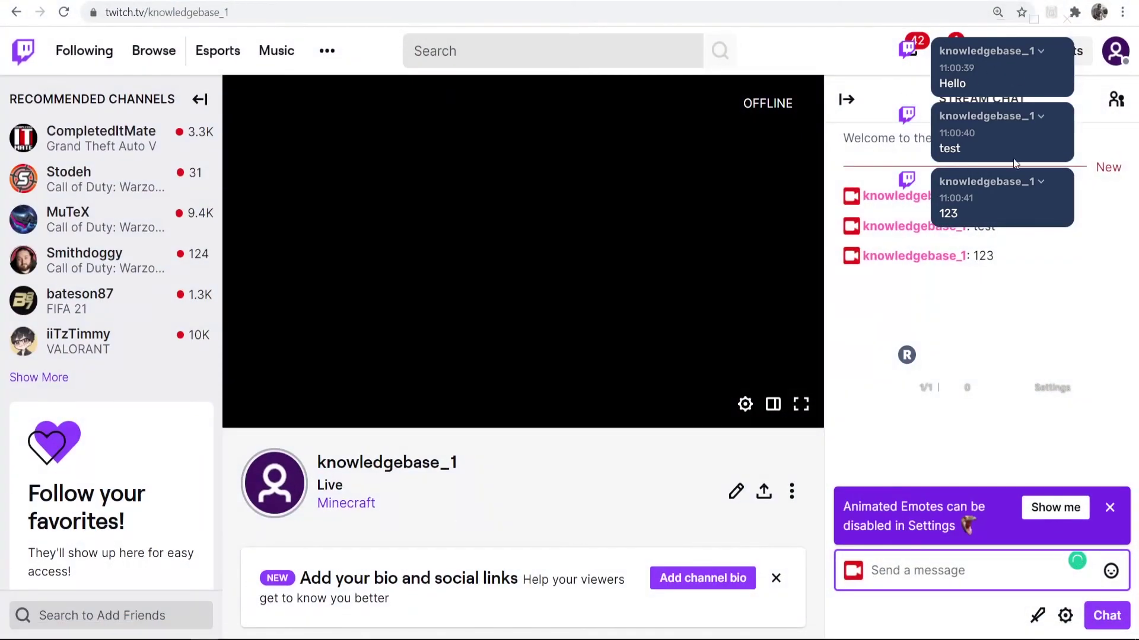
key("super+d")
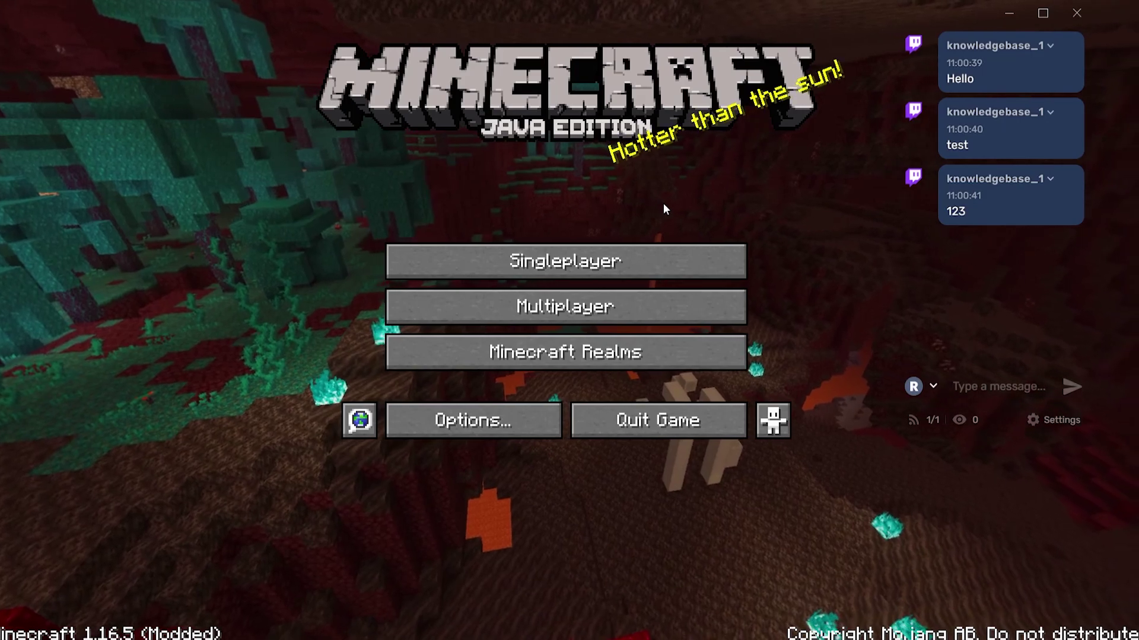
Load the Issa world from the Singleplayer world list.
left_click(505, 273)
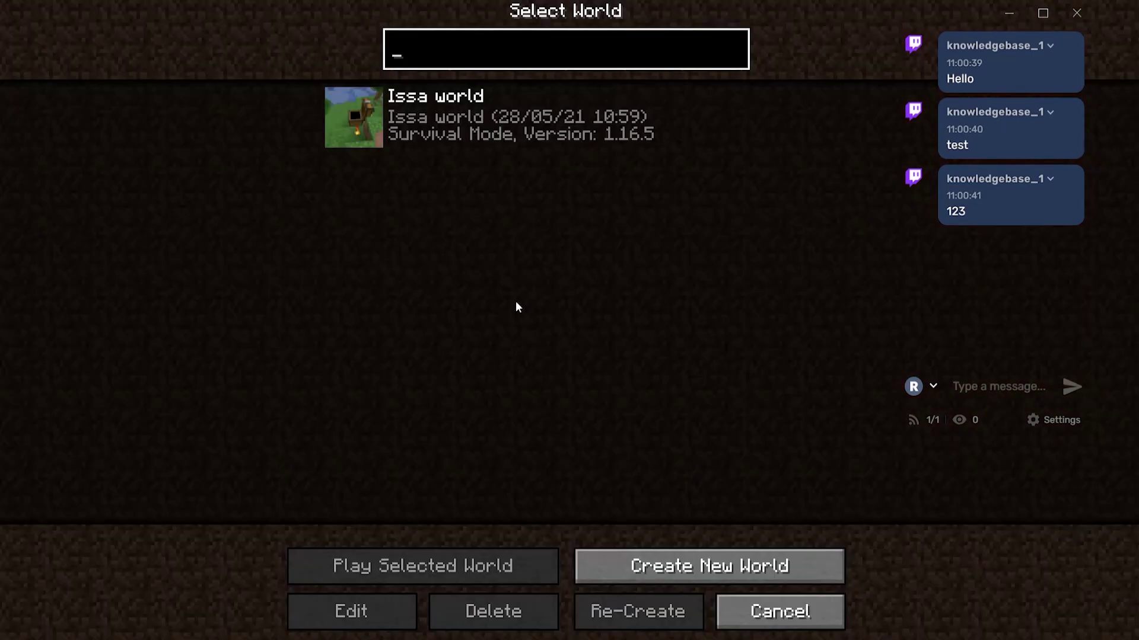
double_click(489, 117)
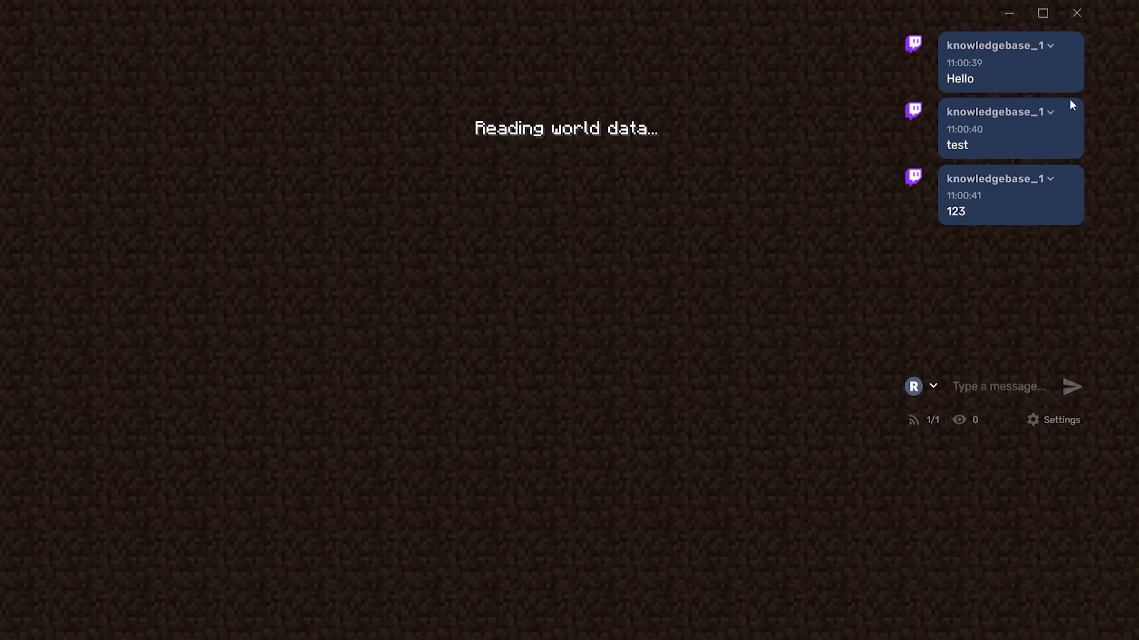